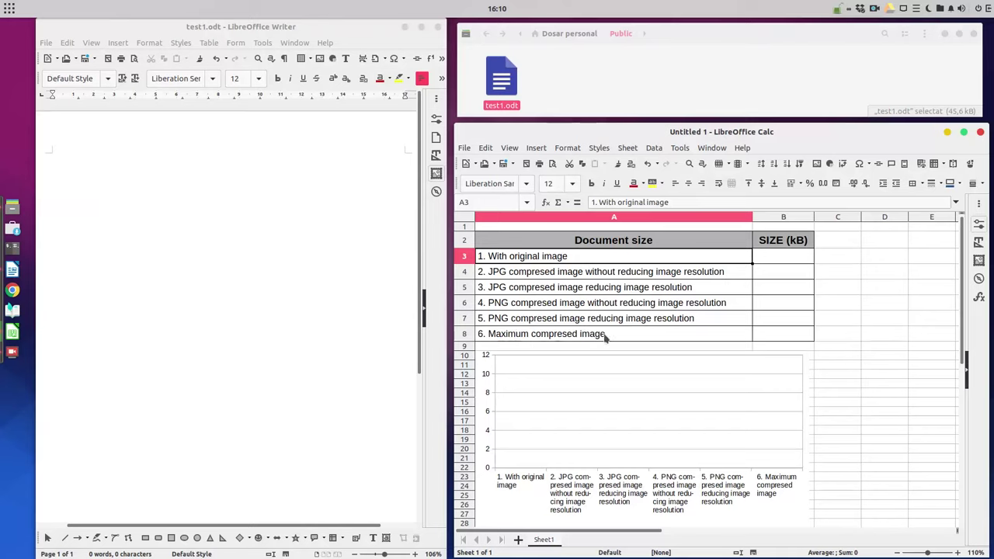
- Insert pink-sky-sunset.jpg into test1.odt, save it, and check the 885.4 kB file size
{"action": "left_click", "coordinate": [372, 280]}
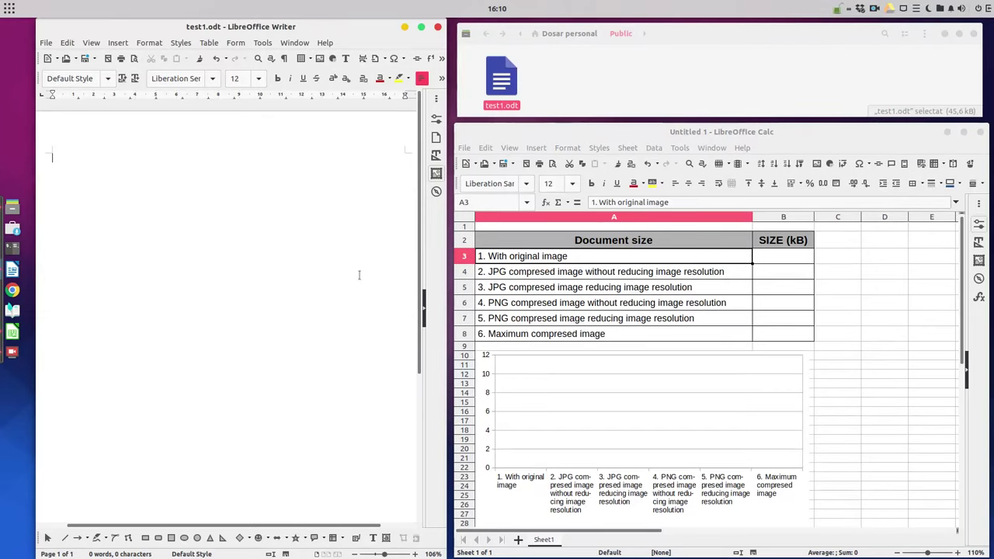
{"action": "left_click", "coordinate": [318, 59]}
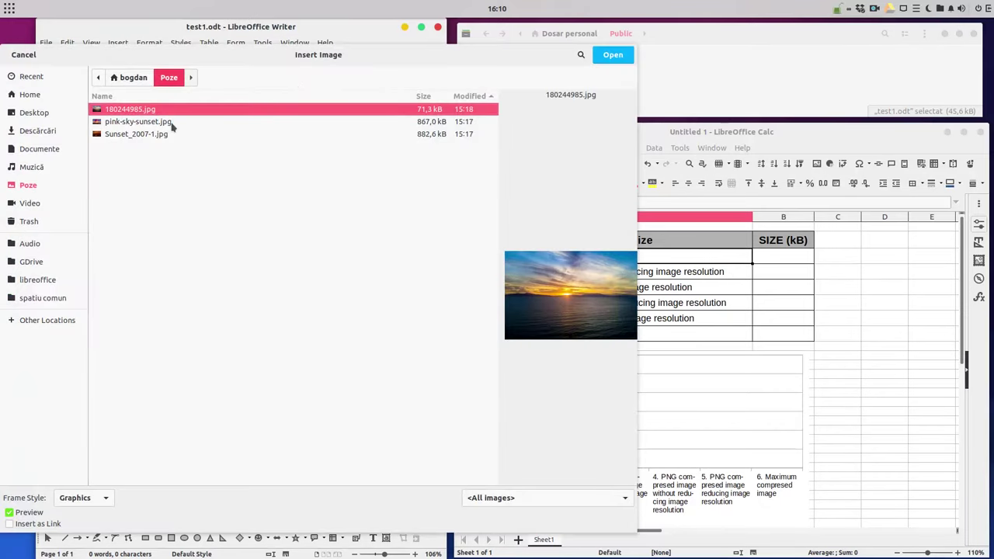
{"action": "double_click", "coordinate": [138, 122]}
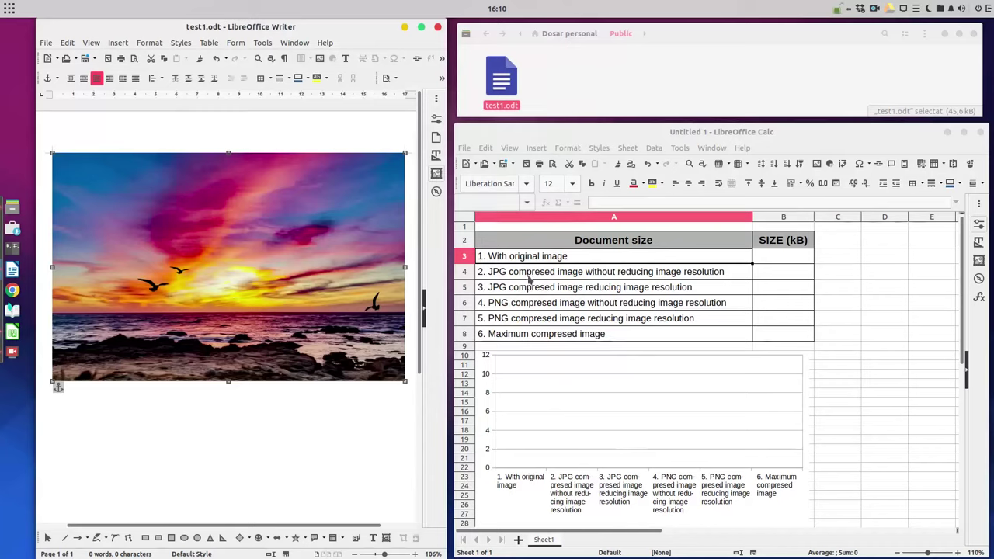
{"action": "left_click", "coordinate": [255, 411]}
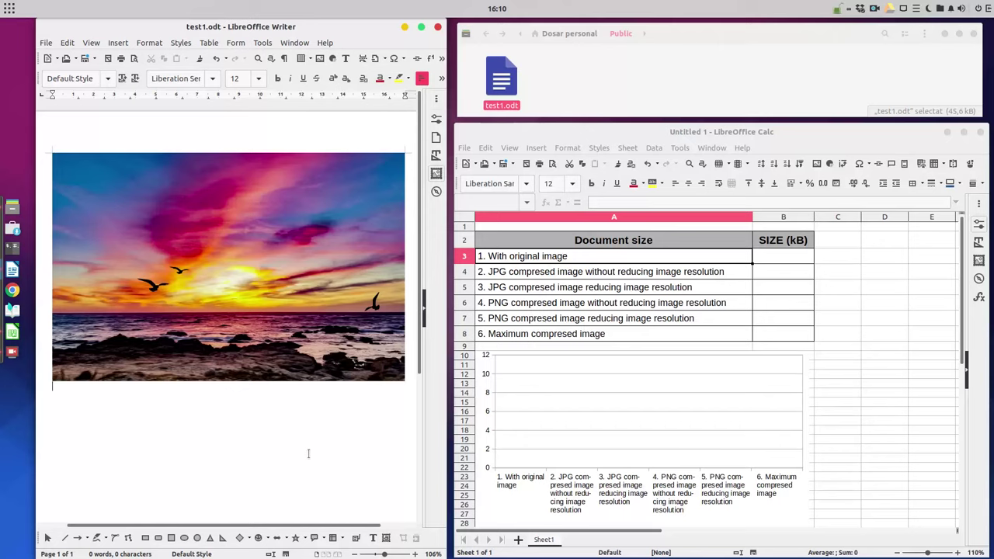
{"action": "key", "text": "ctrl+s"}
{"action": "left_click", "coordinate": [814, 110]}
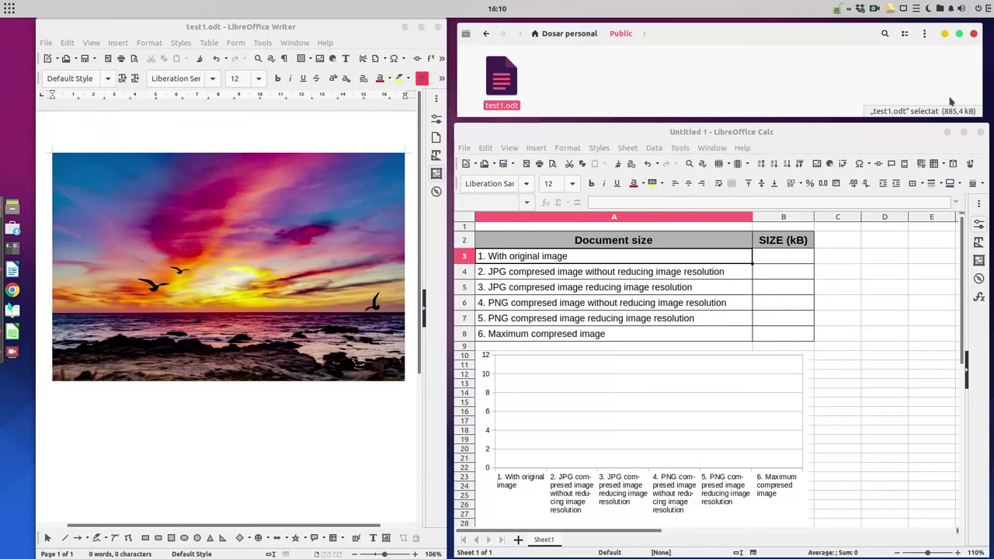
- Enter 885 in Calc cell B3 as the original image size
{"action": "left_click", "coordinate": [802, 262]}
{"action": "type", "text": "885"}
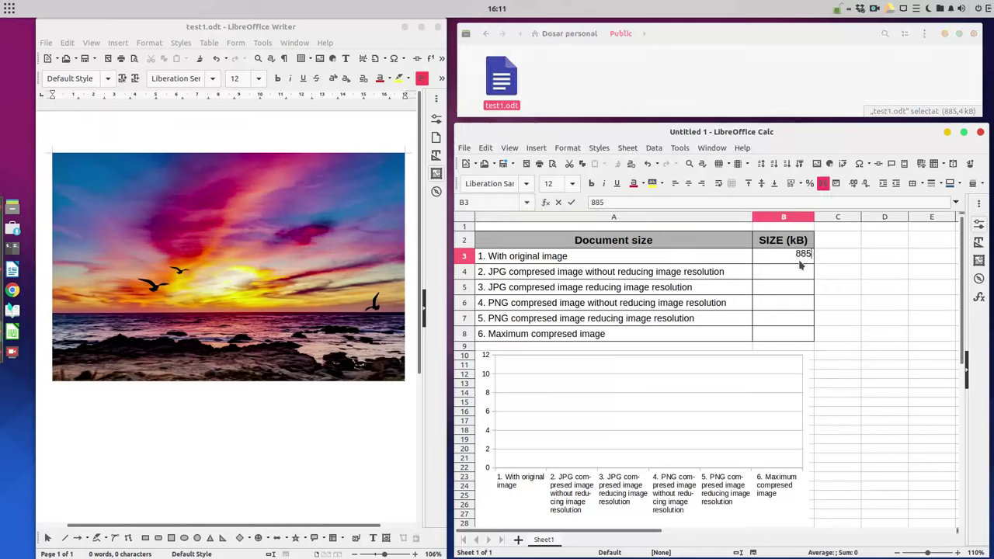
{"action": "key", "text": "Return"}
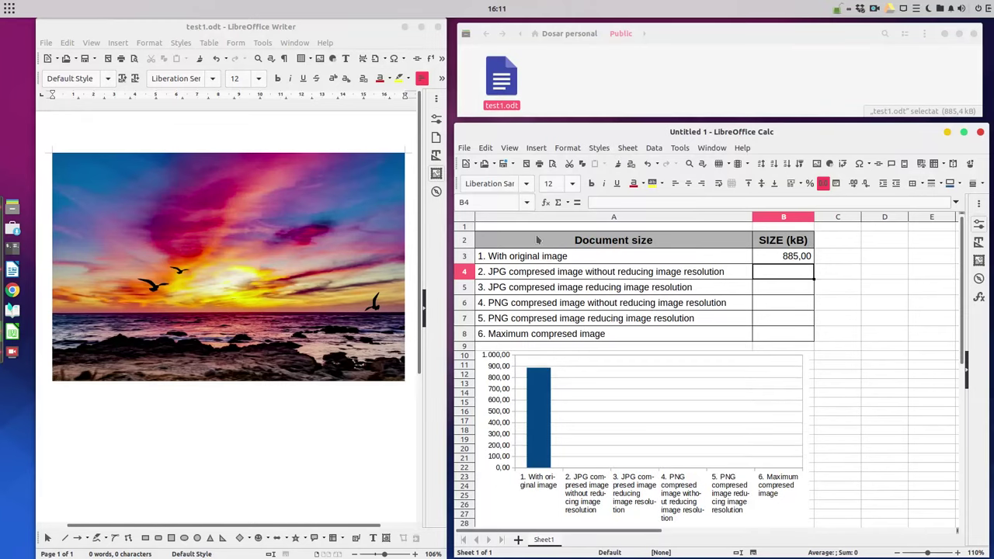
- Compress the photo at JPEG quality 99, save test1.odt, and check its new size
{"action": "left_click", "coordinate": [276, 244]}
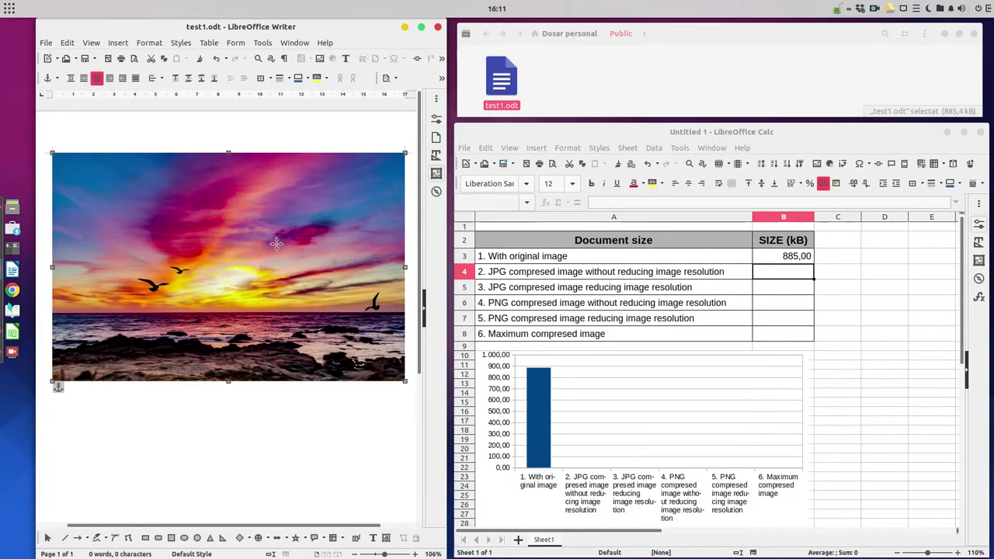
{"action": "right_click", "coordinate": [343, 249]}
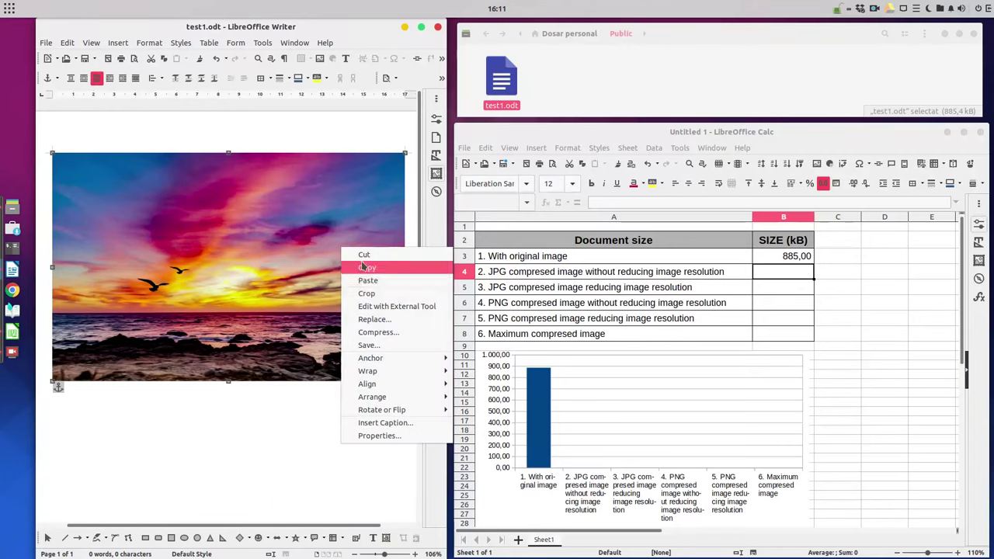
{"action": "left_click", "coordinate": [380, 333]}
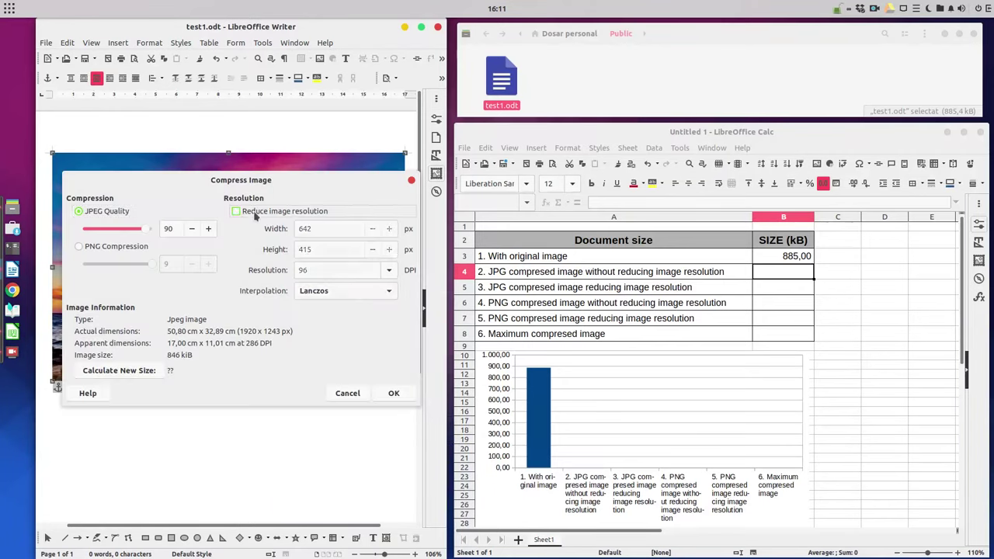
{"action": "left_click_drag", "start_coordinate": [144, 229], "coordinate": [161, 231]}
{"action": "left_click", "coordinate": [395, 393]}
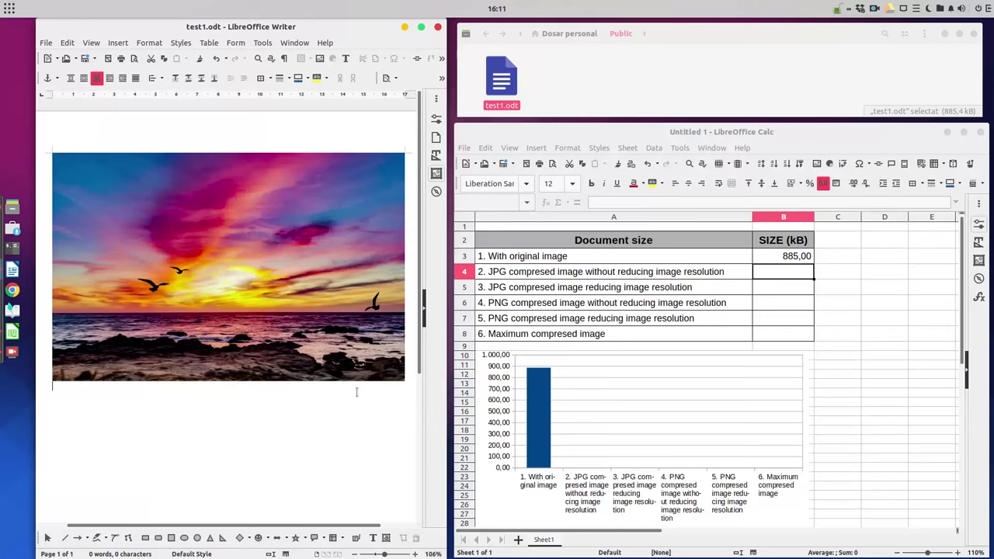
{"action": "left_click", "coordinate": [357, 386]}
{"action": "key", "text": "ctrl+s"}
{"action": "left_click", "coordinate": [588, 89]}
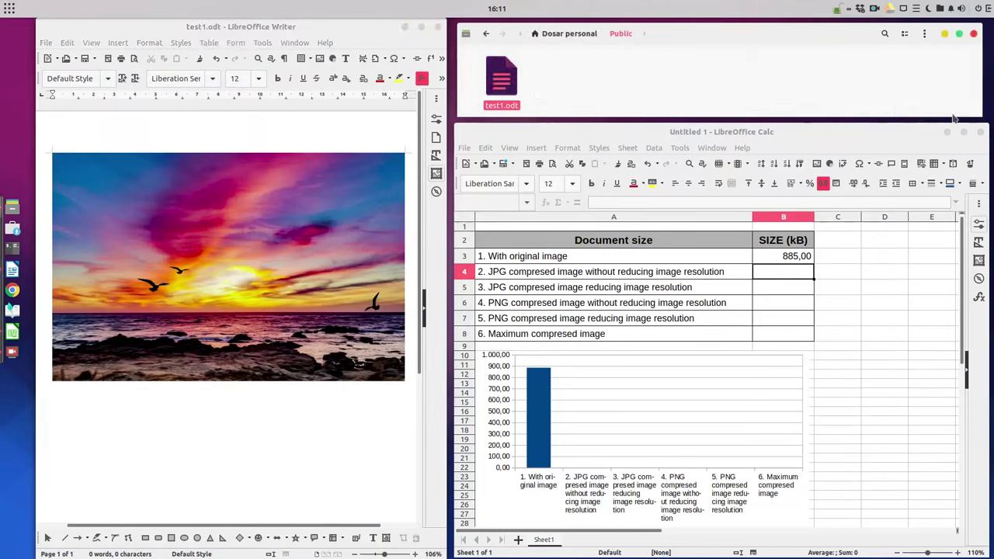
- Record 1.100 in Calc cell B4 for the full-resolution JPEG version
{"action": "left_click", "coordinate": [780, 273]}
{"action": "type", "text": "1."}
{"action": "type", "text": "100"}
{"action": "key", "text": "Return"}
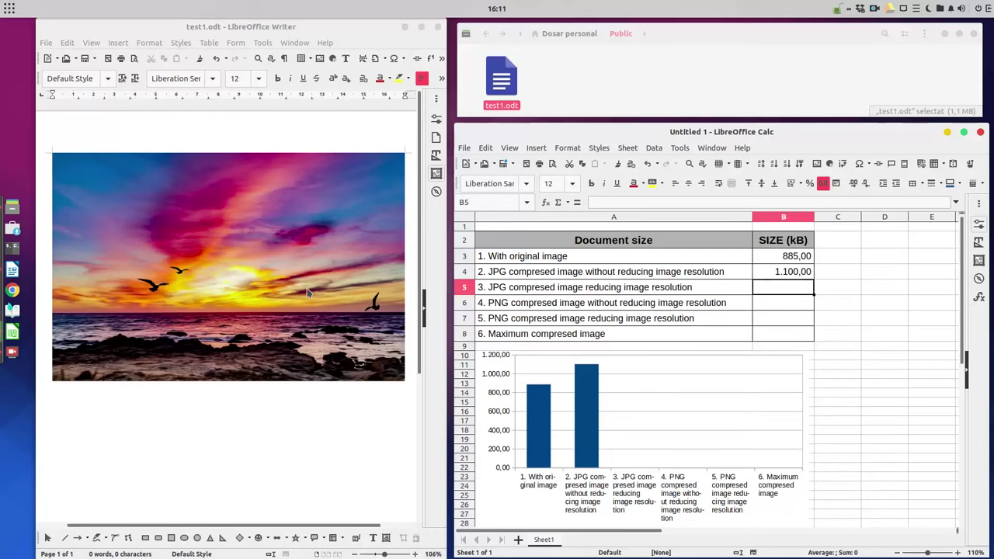
{"action": "key", "text": "ctrl+z"}
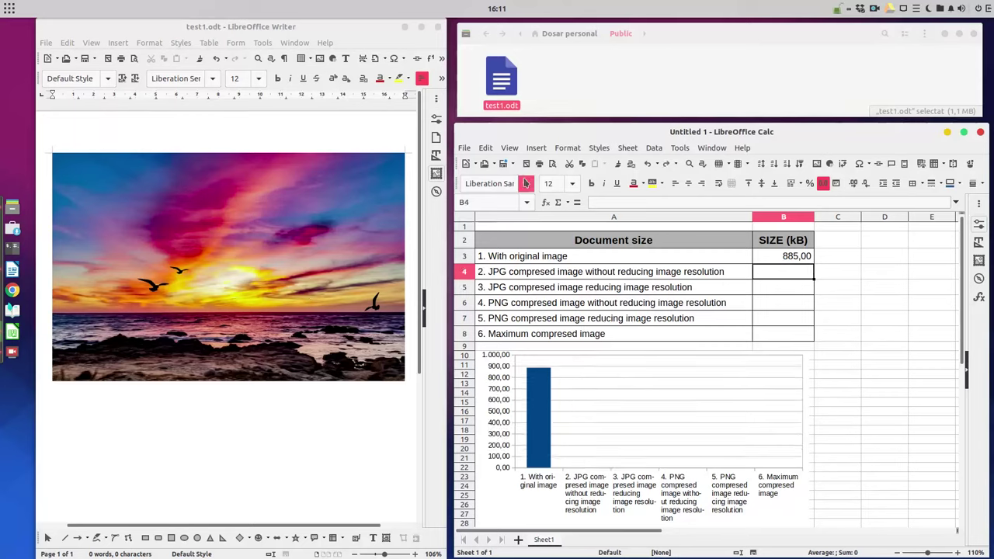
{"action": "left_click", "coordinate": [666, 164]}
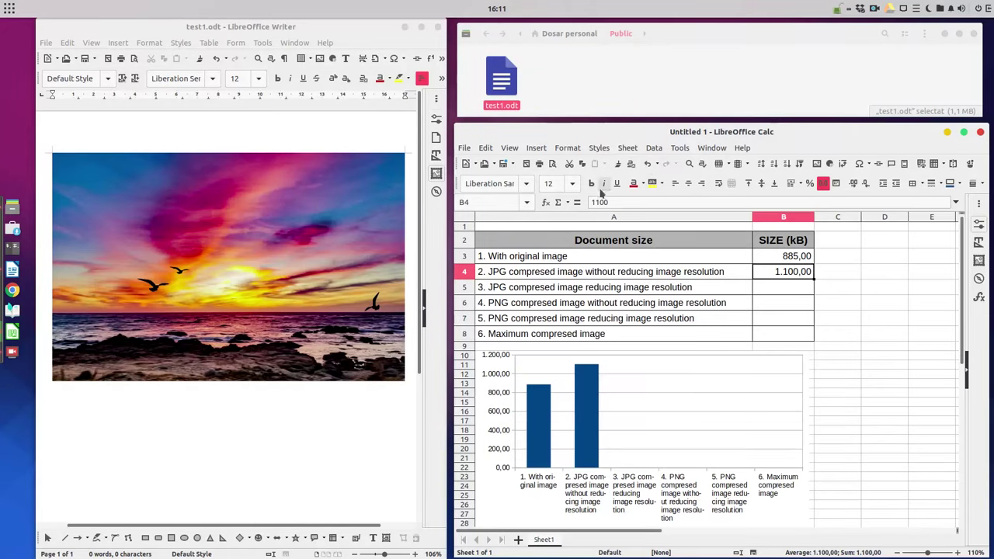
{"action": "left_click", "coordinate": [373, 163]}
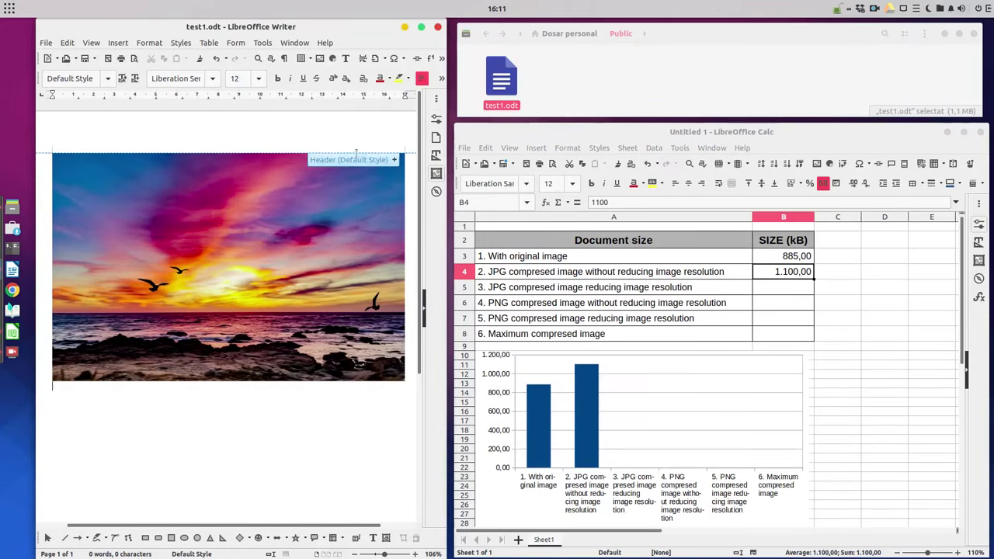
- Replace the photo with a fresh pink-sky-sunset.jpg, compressed at JPEG quality 99 with reduced resolution
{"action": "left_click", "coordinate": [294, 211]}
{"action": "key", "text": "Delete"}
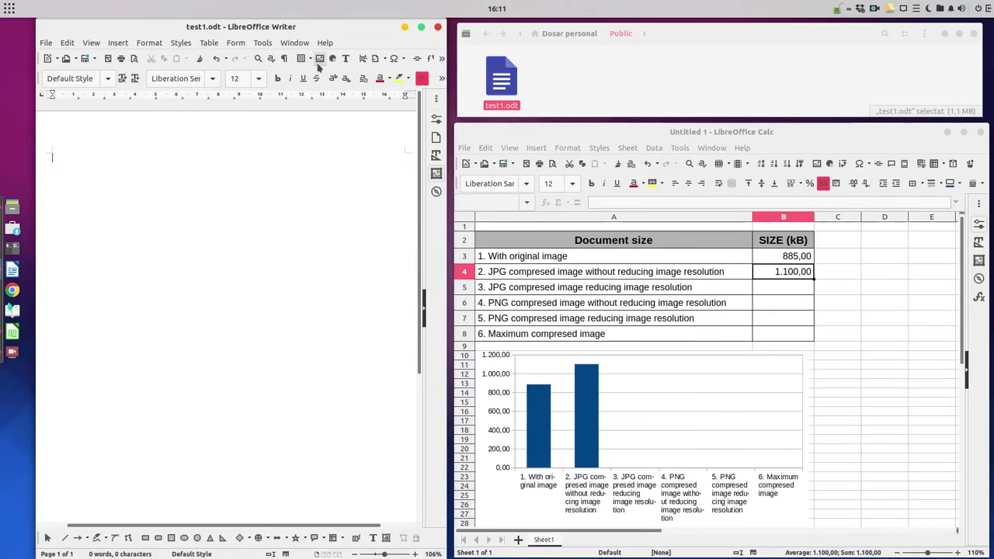
{"action": "left_click", "coordinate": [319, 61]}
{"action": "left_click", "coordinate": [193, 122]}
{"action": "double_click", "coordinate": [194, 122]}
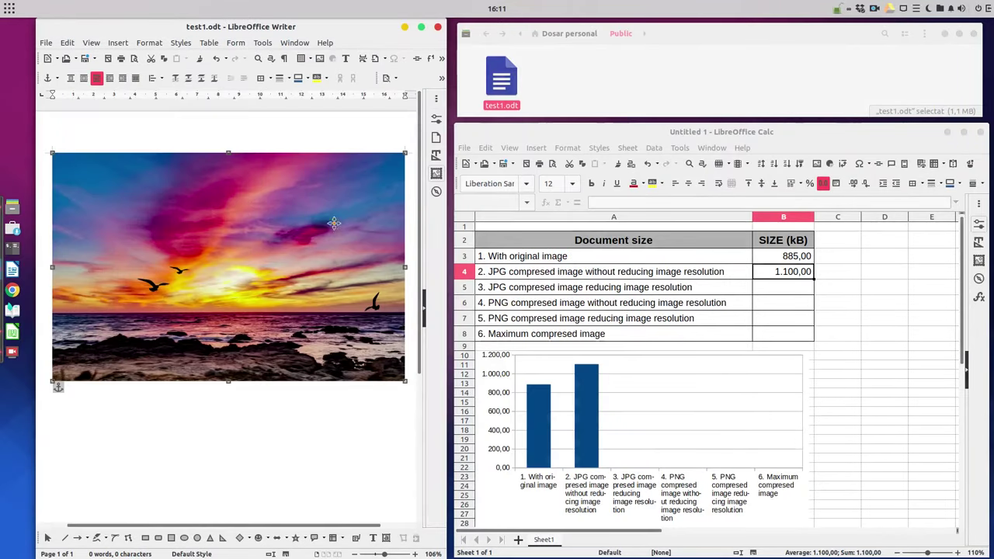
{"action": "right_click", "coordinate": [326, 225]}
{"action": "left_click", "coordinate": [381, 318]}
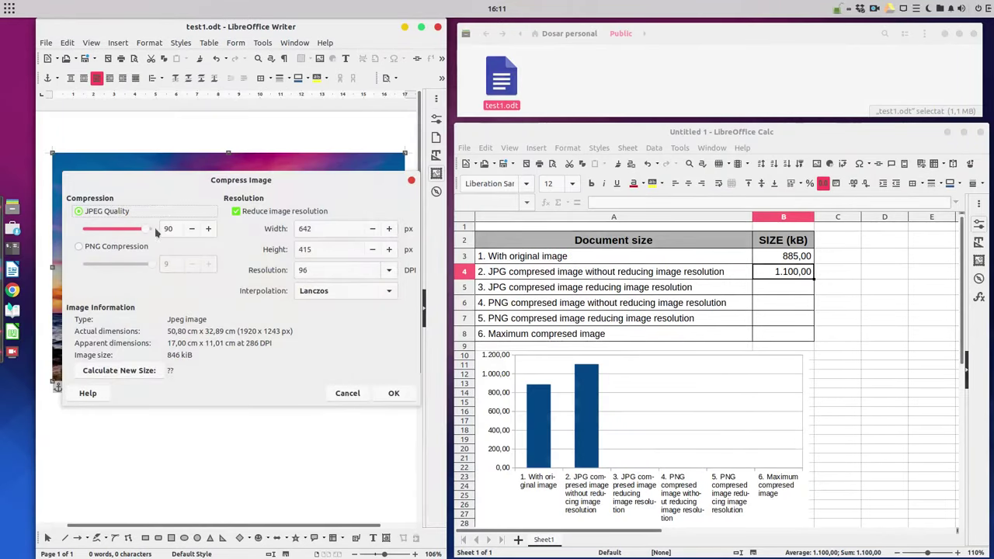
{"action": "left_click_drag", "start_coordinate": [144, 229], "coordinate": [159, 229]}
{"action": "left_click", "coordinate": [394, 393]}
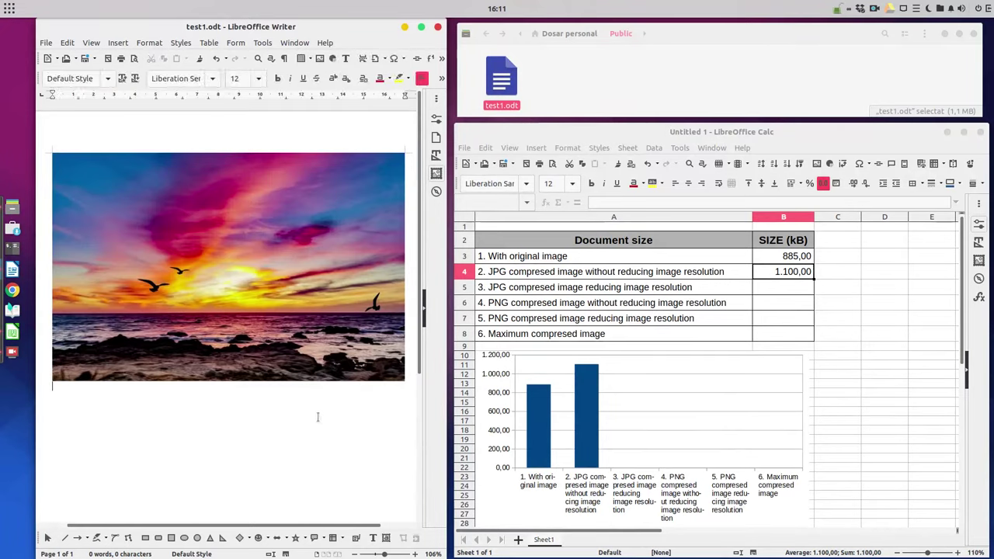
- Check test1.odt's size, record 194 in Calc cell B5, and delete the photo
{"action": "left_click", "coordinate": [834, 97]}
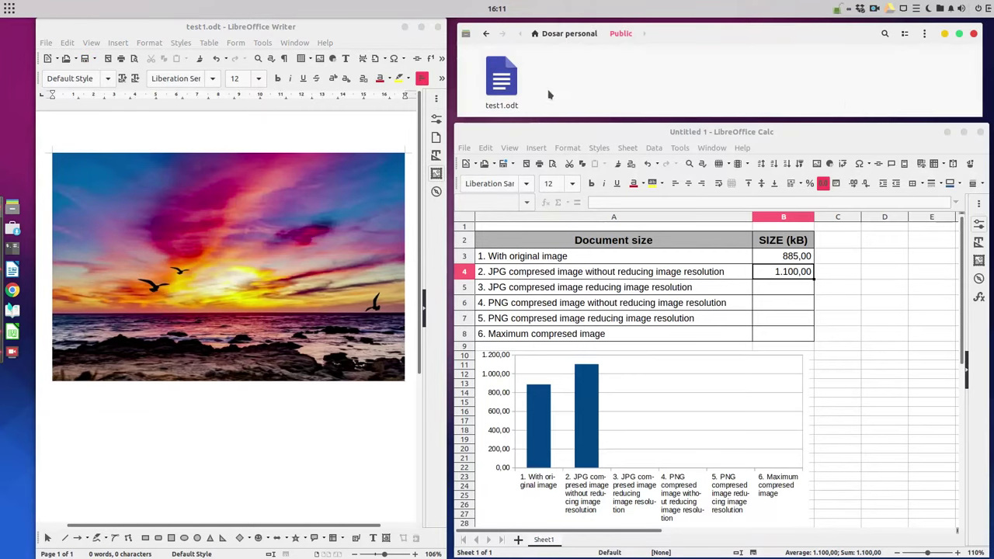
{"action": "left_click", "coordinate": [502, 78]}
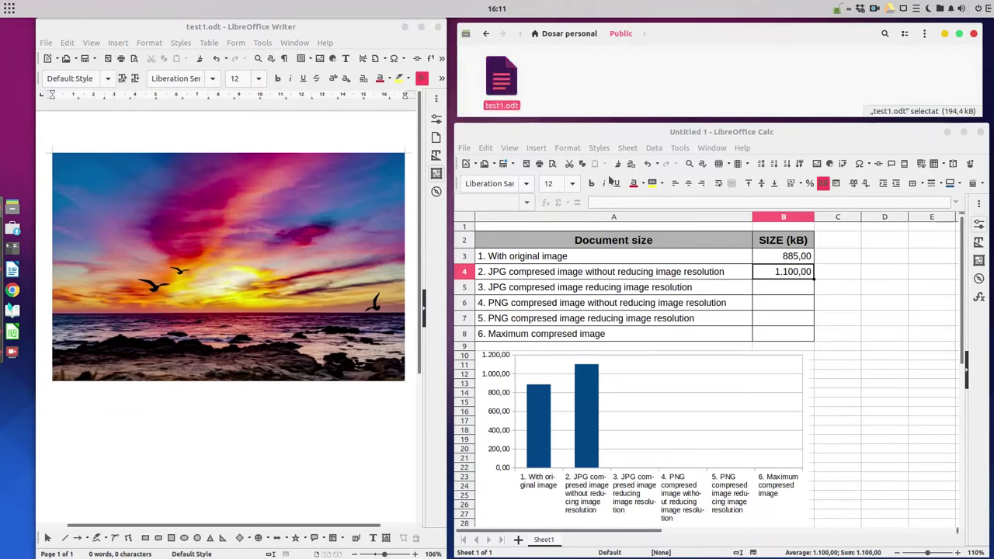
{"action": "left_click", "coordinate": [768, 292]}
{"action": "type", "text": "194"}
{"action": "key", "text": "Return"}
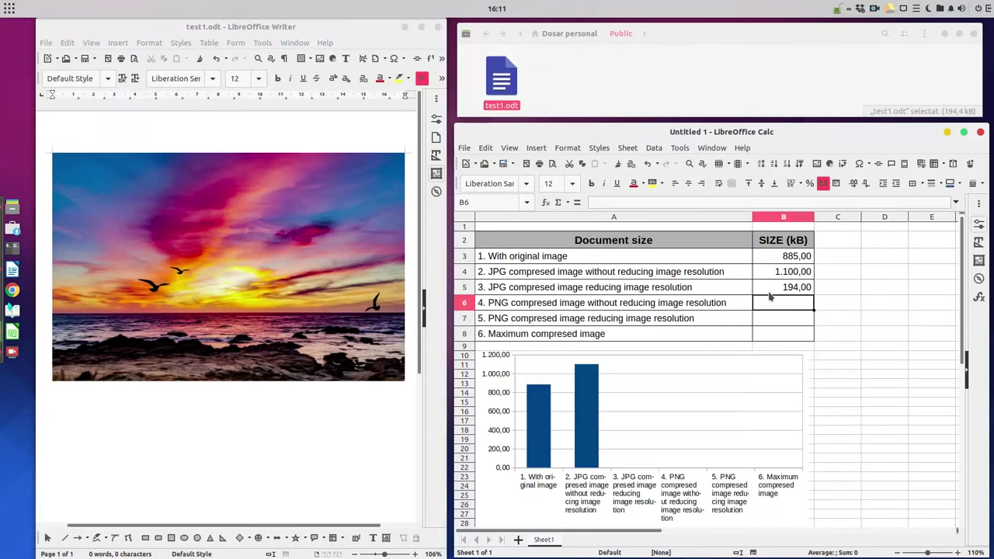
{"action": "left_click", "coordinate": [391, 264]}
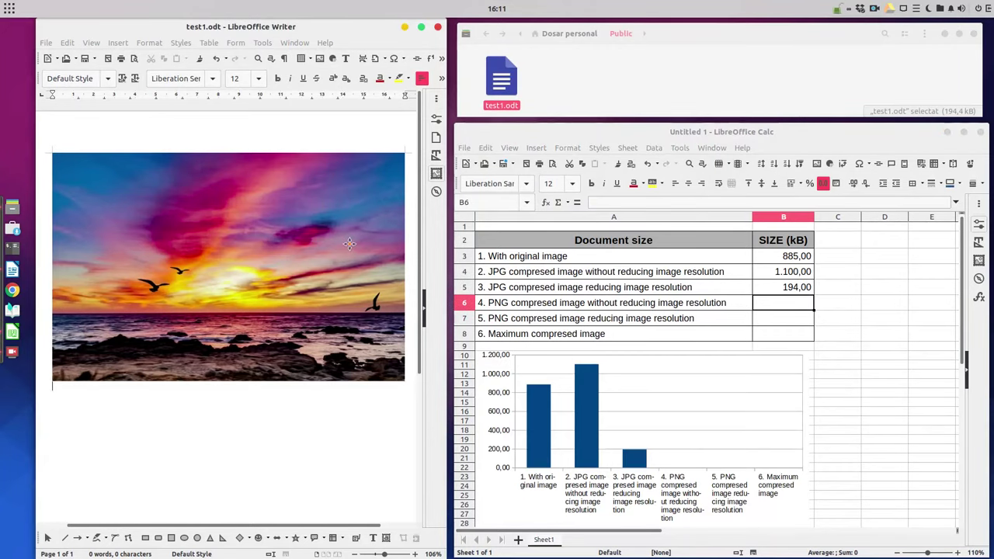
{"action": "key", "text": "Delete"}
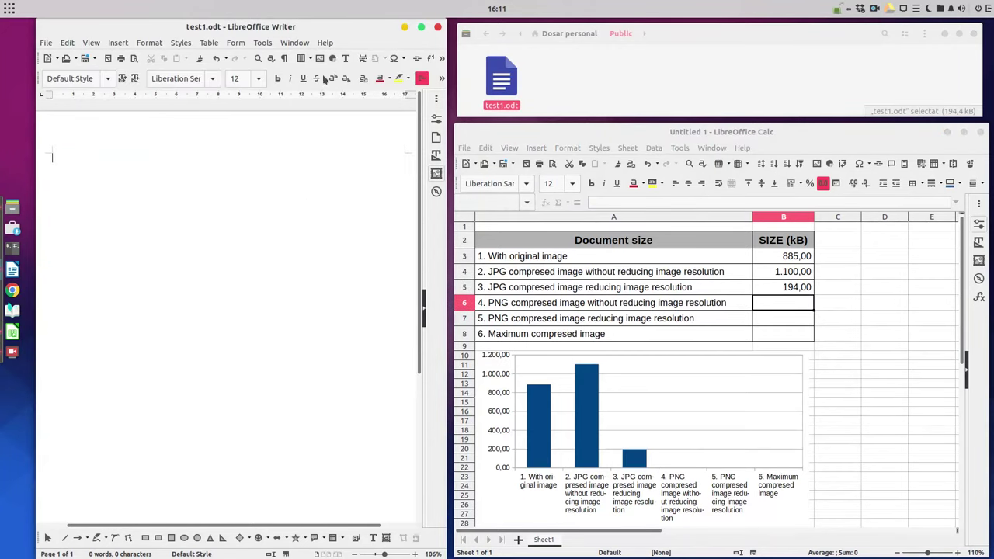
- Reinsert pink-sky-sunset.jpg and compress it as PNG without reducing image resolution
{"action": "left_click", "coordinate": [319, 58]}
{"action": "left_click", "coordinate": [183, 122]}
{"action": "double_click", "coordinate": [183, 121]}
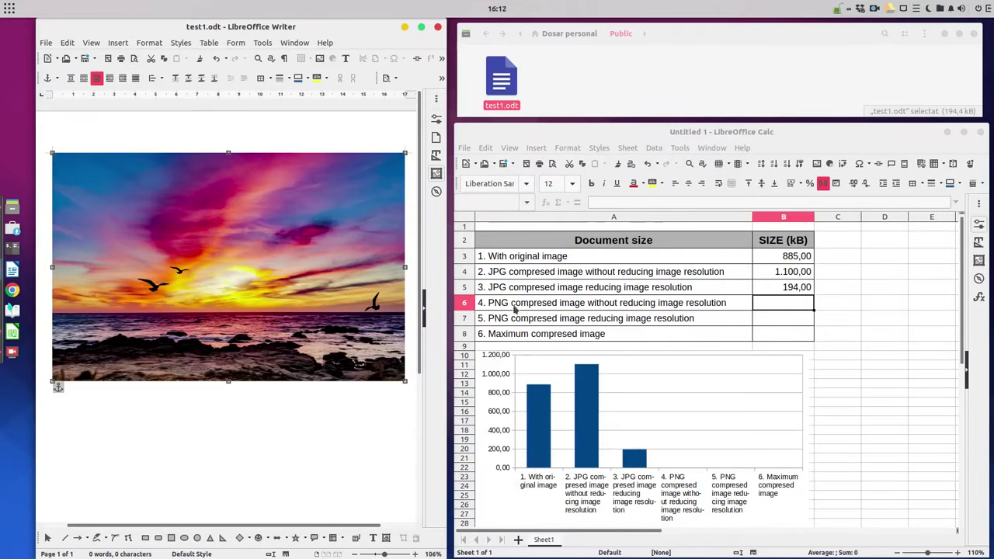
{"action": "right_click", "coordinate": [314, 284]}
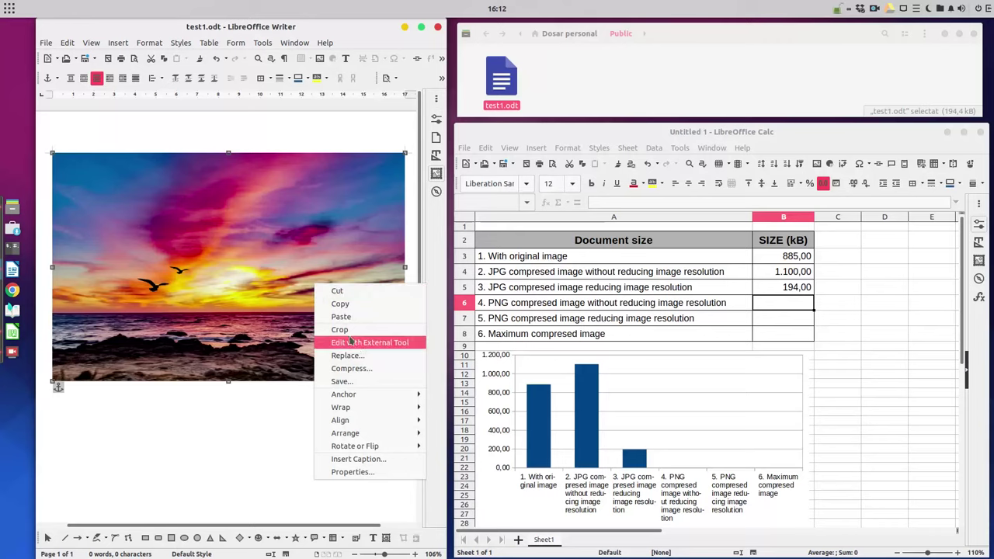
{"action": "left_click", "coordinate": [363, 370]}
{"action": "left_click", "coordinate": [106, 246]}
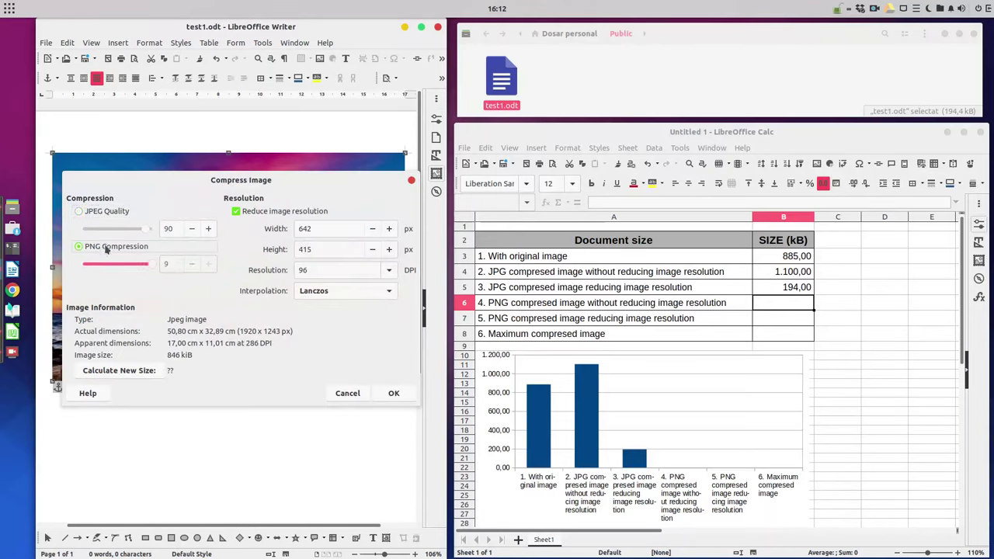
{"action": "double_click", "coordinate": [166, 264]}
{"action": "left_click", "coordinate": [294, 212]}
{"action": "left_click", "coordinate": [393, 393]}
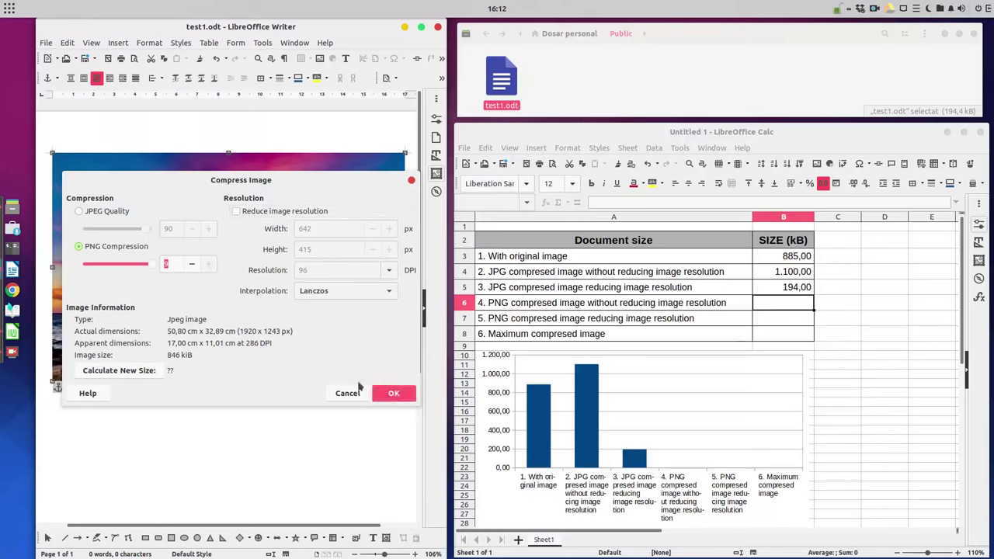
- Record 3.400 in Calc cell B6 for the full-resolution PNG version
{"action": "left_click", "coordinate": [373, 401]}
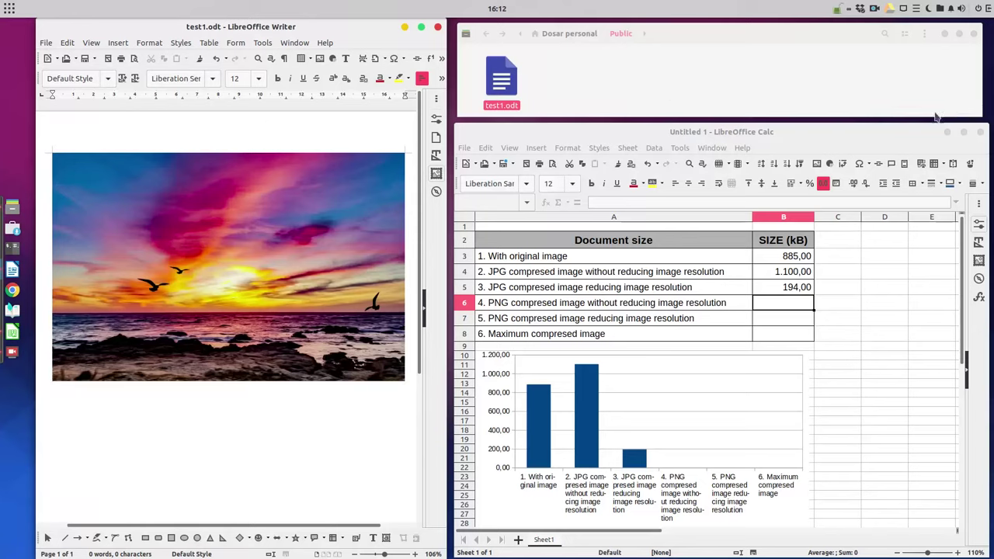
{"action": "left_click", "coordinate": [793, 306]}
{"action": "type", "text": "3.4"}
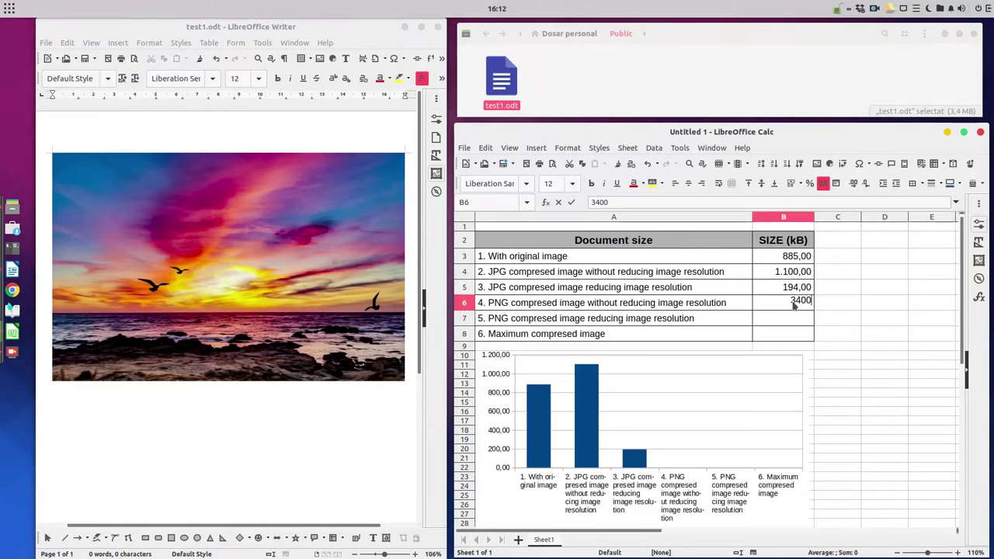
{"action": "type", "text": "00"}
{"action": "key", "text": "Return"}
{"action": "left_click", "coordinate": [287, 297]}
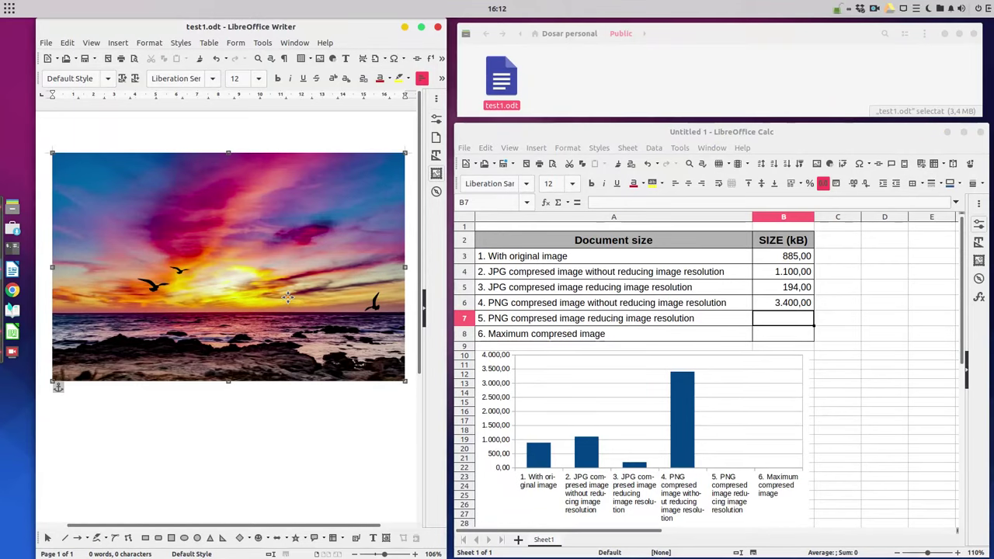
- Replace the photo with pink-sky-sunset.jpg compressed as PNG with reduced resolution
{"action": "key", "text": "Delete"}
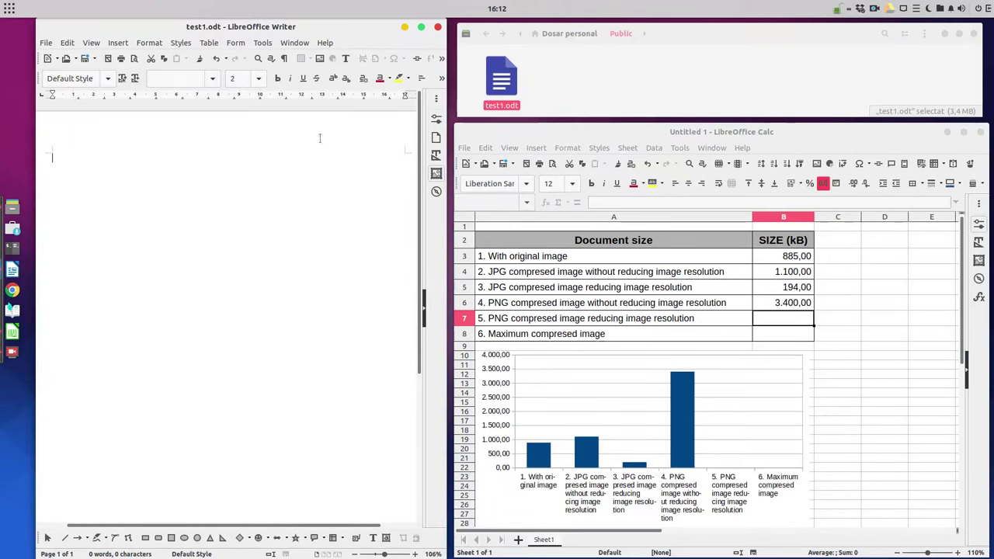
{"action": "left_click", "coordinate": [319, 58]}
{"action": "left_click", "coordinate": [144, 122]}
{"action": "double_click", "coordinate": [143, 121]}
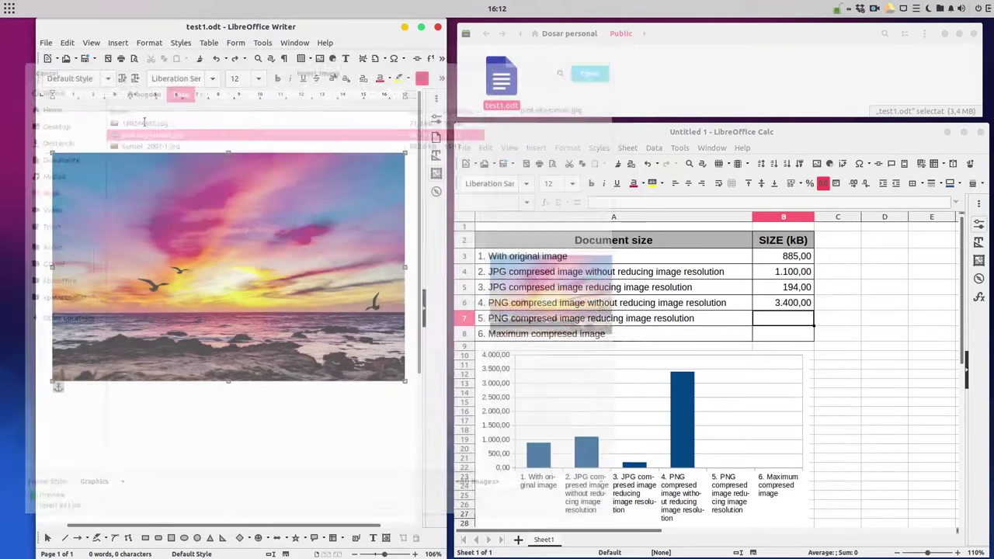
{"action": "right_click", "coordinate": [210, 239]}
{"action": "left_click", "coordinate": [287, 336]}
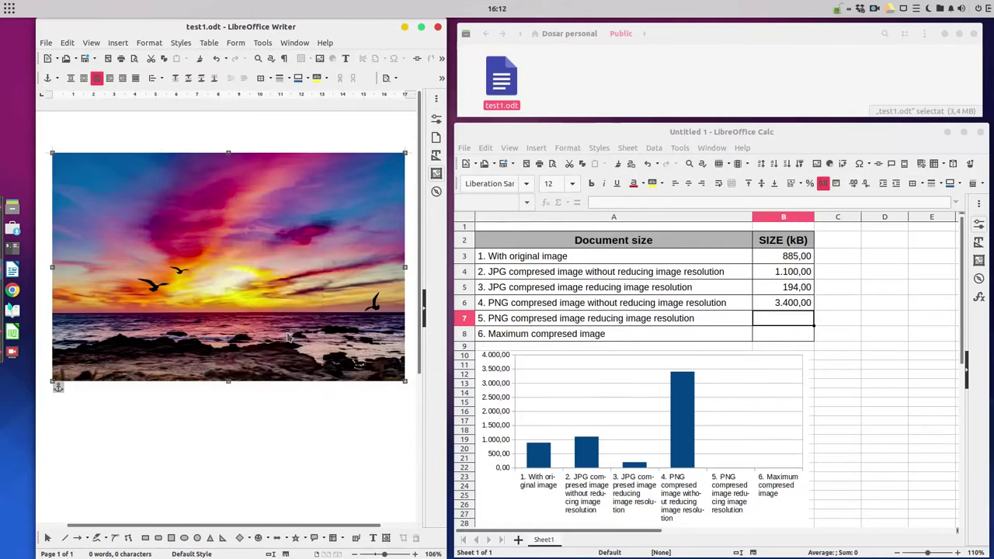
{"action": "left_click", "coordinate": [104, 247]}
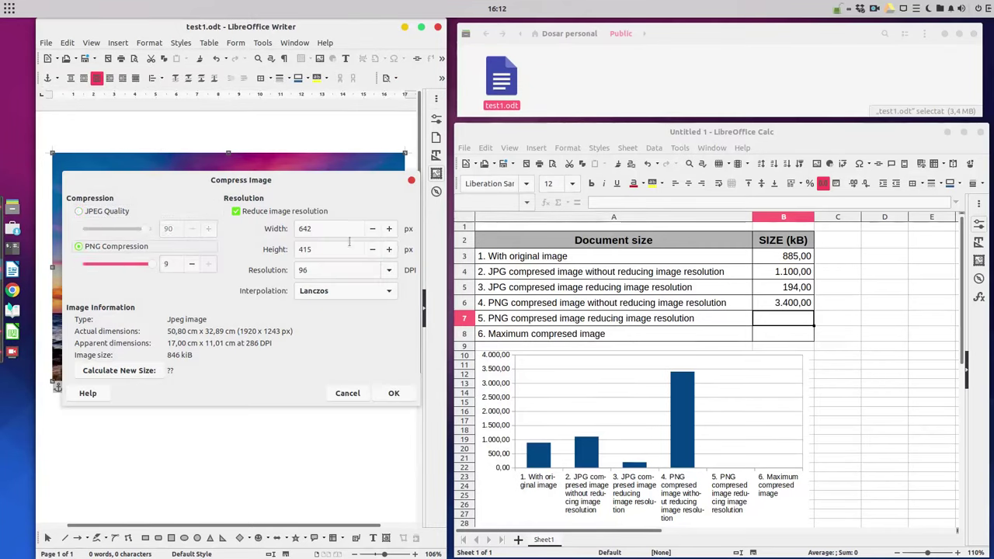
{"action": "left_click", "coordinate": [393, 393]}
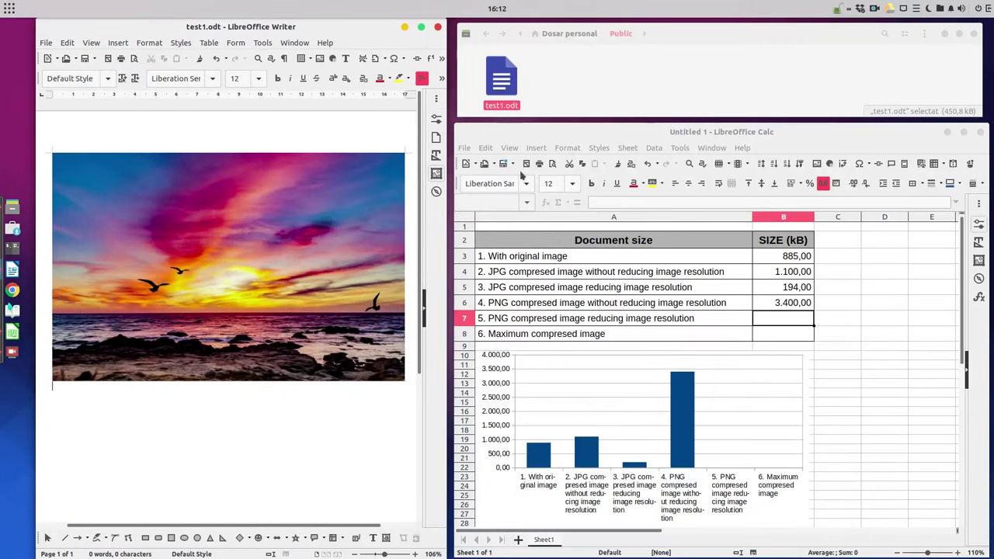
- Check the 450,8 kB file size and record 450 in Calc cell B7
{"action": "left_click", "coordinate": [536, 88]}
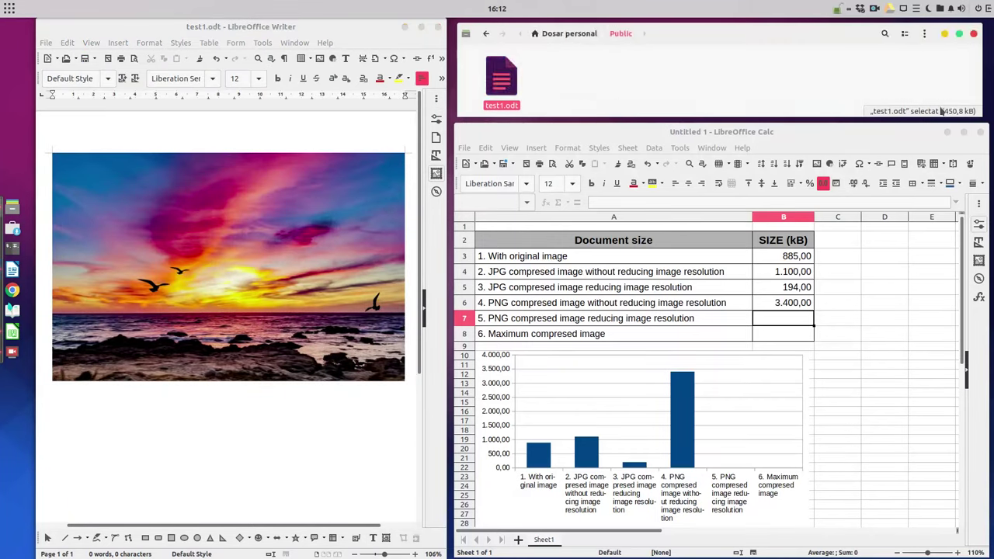
{"action": "left_click", "coordinate": [772, 326]}
{"action": "type", "text": "450"}
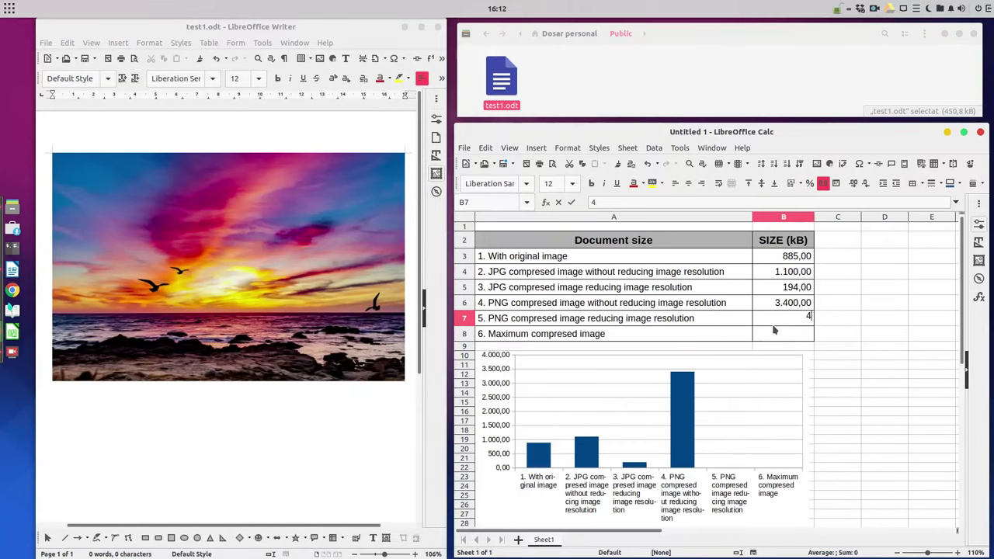
{"action": "key", "text": "Return"}
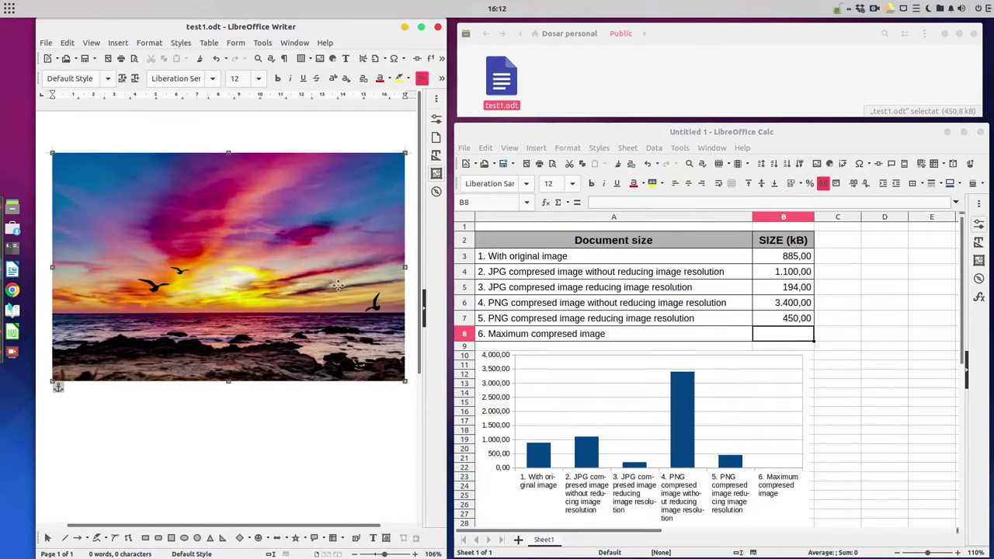
{"action": "left_click", "coordinate": [337, 286]}
- Replace the photo with pink-sky-sunset.jpg compressed at JPEG quality 50
{"action": "key", "text": "Delete"}
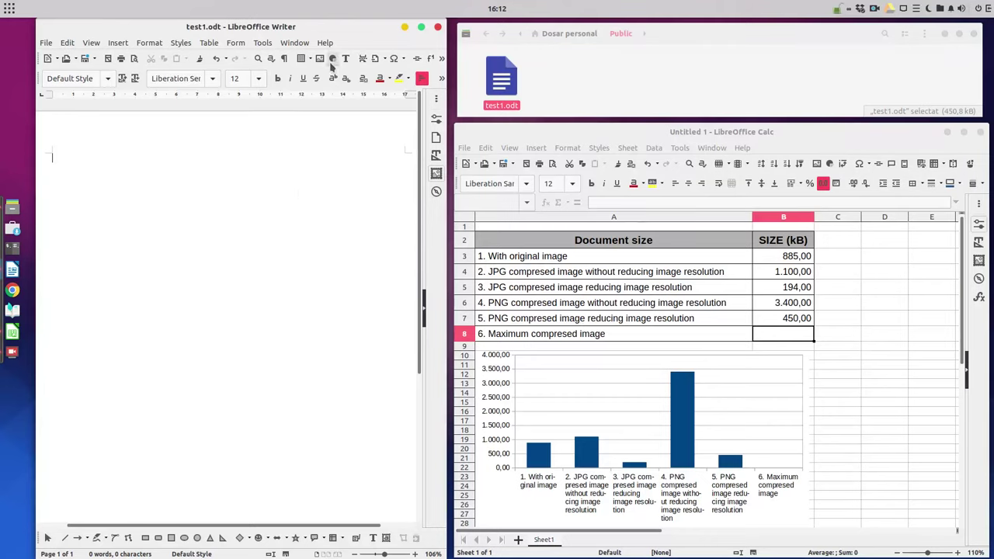
{"action": "left_click", "coordinate": [332, 59]}
{"action": "double_click", "coordinate": [148, 124]}
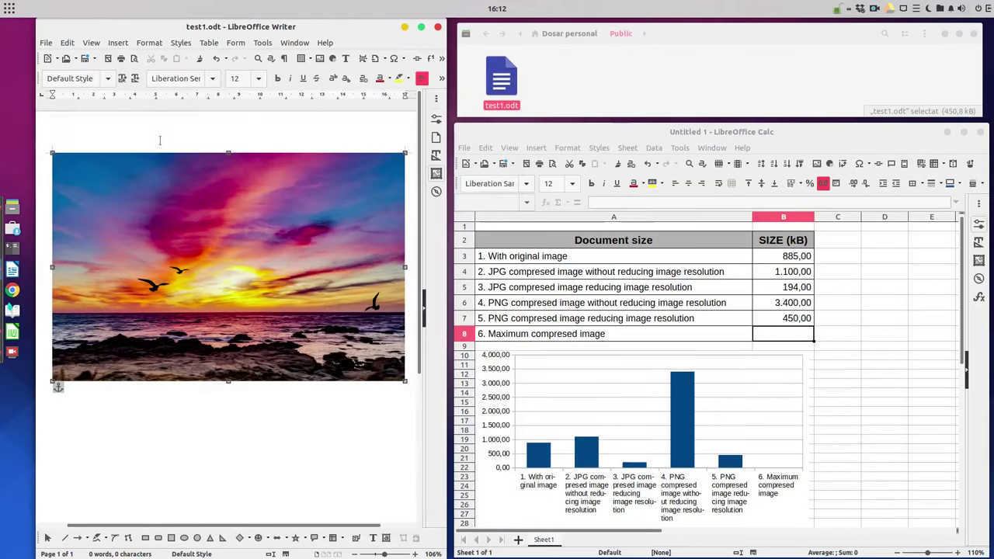
{"action": "right_click", "coordinate": [273, 233]}
{"action": "left_click", "coordinate": [311, 318]}
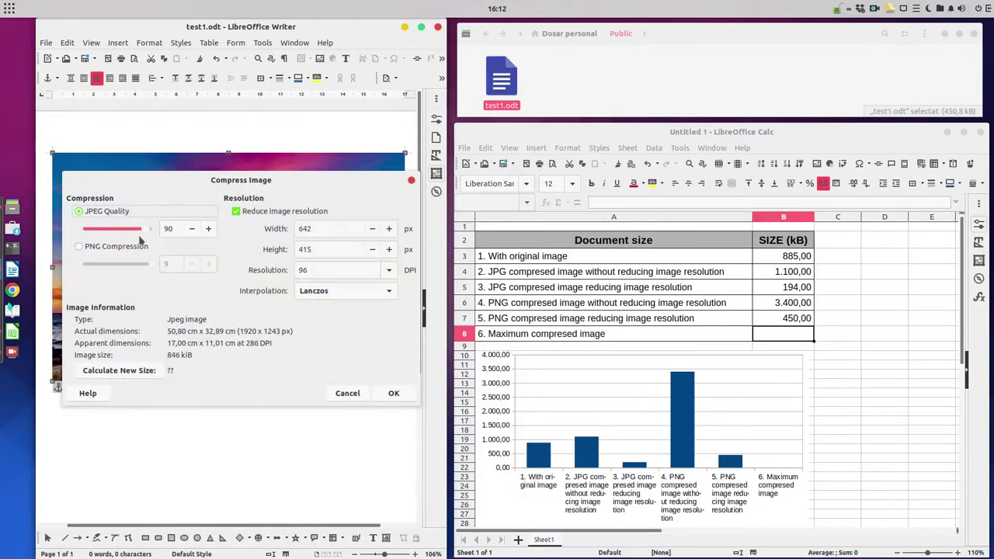
{"action": "left_click_drag", "start_coordinate": [148, 233], "coordinate": [120, 233]}
{"action": "left_click", "coordinate": [394, 393]}
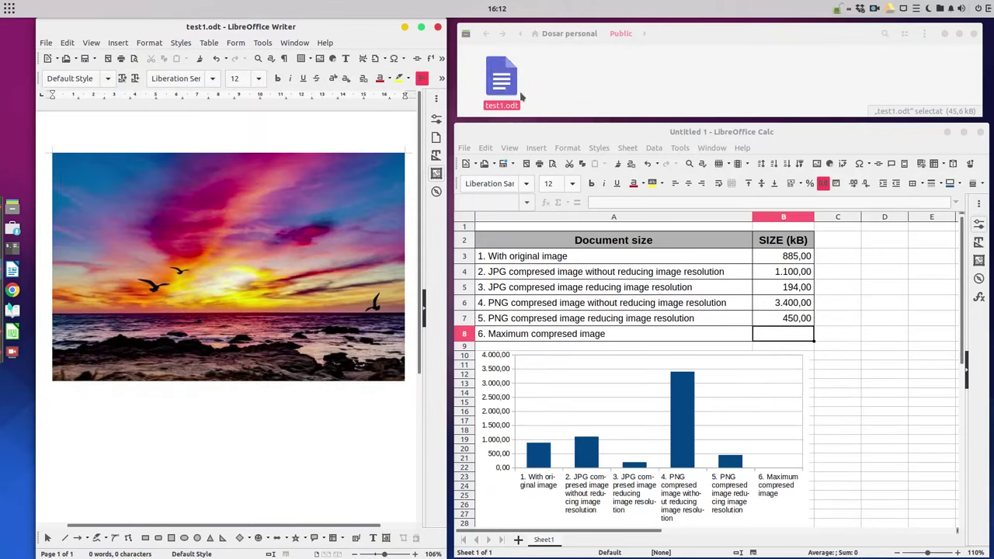
- Check the 45,6 kB file size, record 45 in Calc cell B8, and maximize Calc
{"action": "left_click", "coordinate": [555, 94]}
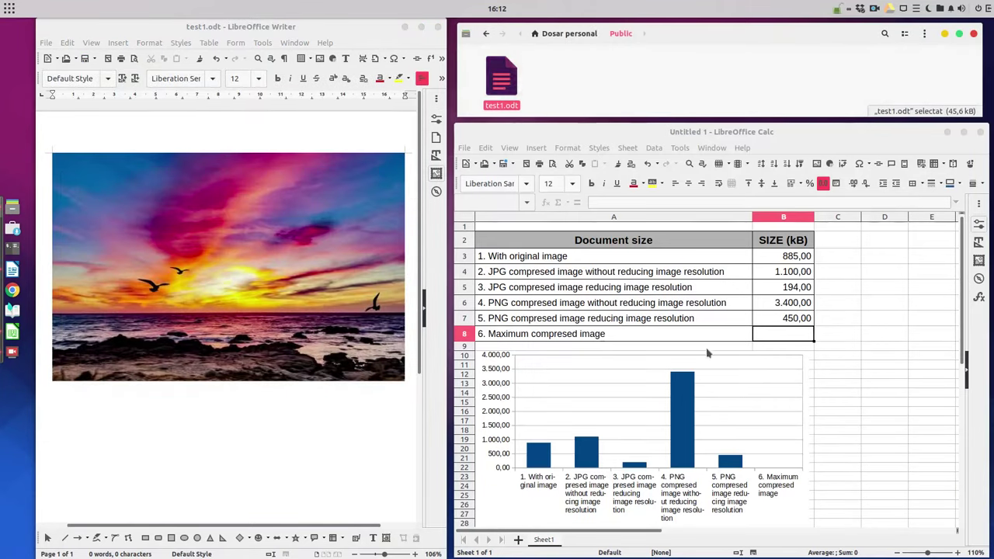
{"action": "left_click", "coordinate": [783, 343]}
{"action": "type", "text": "4"}
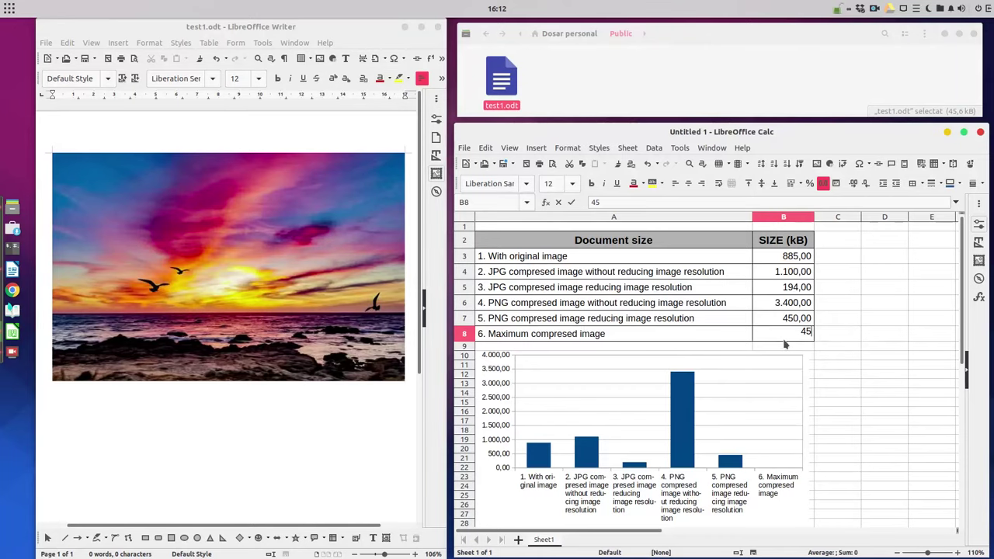
{"action": "type", "text": "5"}
{"action": "key", "text": "Return"}
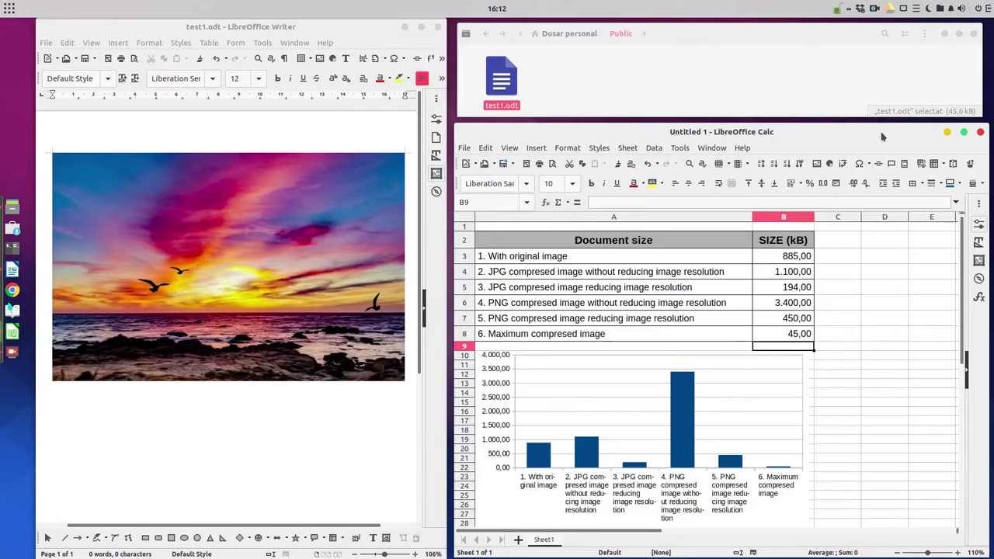
{"action": "double_click", "coordinate": [881, 136]}
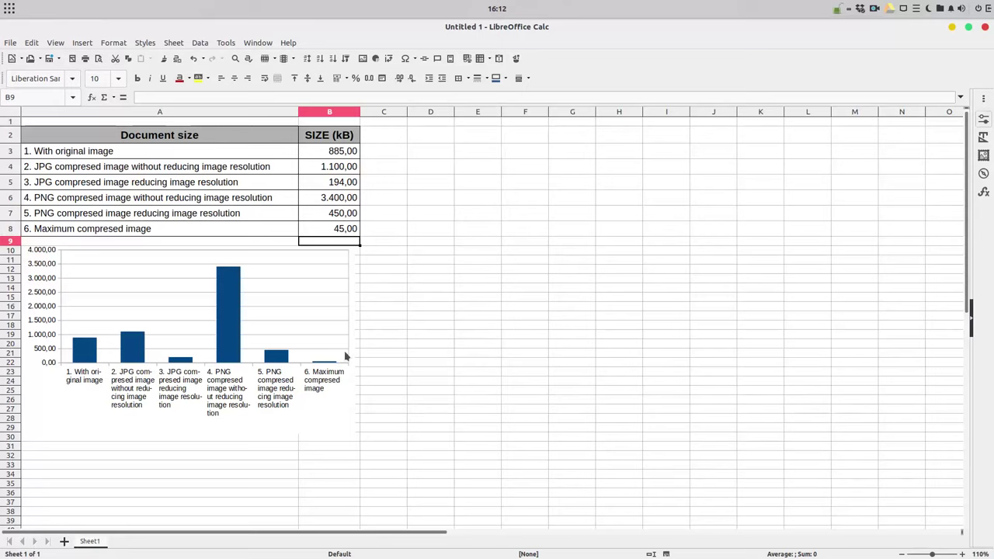
- Move the bar chart beside the size table and enlarge it to span columns C–N
{"action": "mouse_move", "coordinate": [321, 406]}
{"action": "left_mouse_down"}
{"action": "mouse_move", "coordinate": [472, 370]}
{"action": "mouse_move", "coordinate": [639, 313]}
{"action": "mouse_move", "coordinate": [666, 285]}
{"action": "left_mouse_up"}
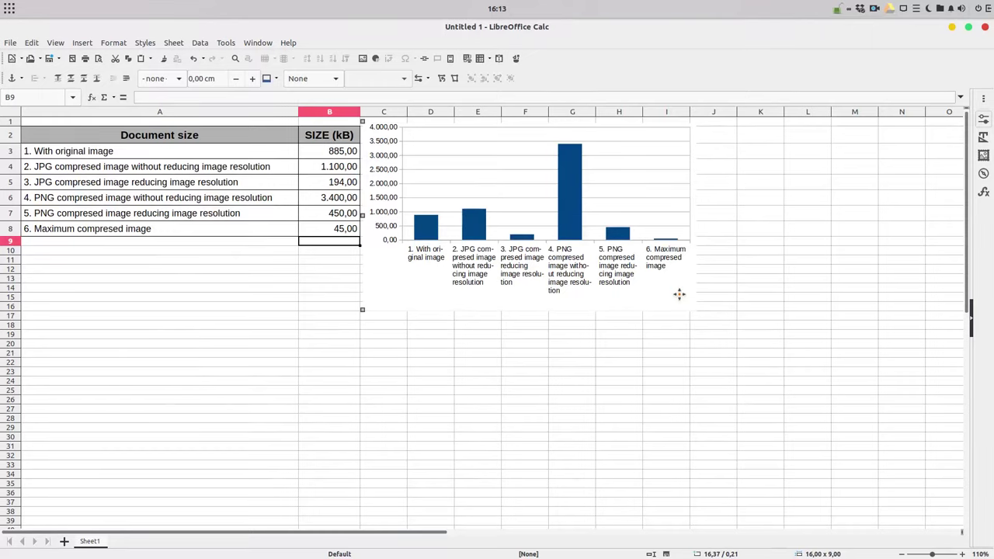
{"action": "left_click", "coordinate": [742, 298]}
{"action": "left_click", "coordinate": [686, 307]}
{"action": "left_click_drag", "start_coordinate": [693, 308], "coordinate": [905, 430]}
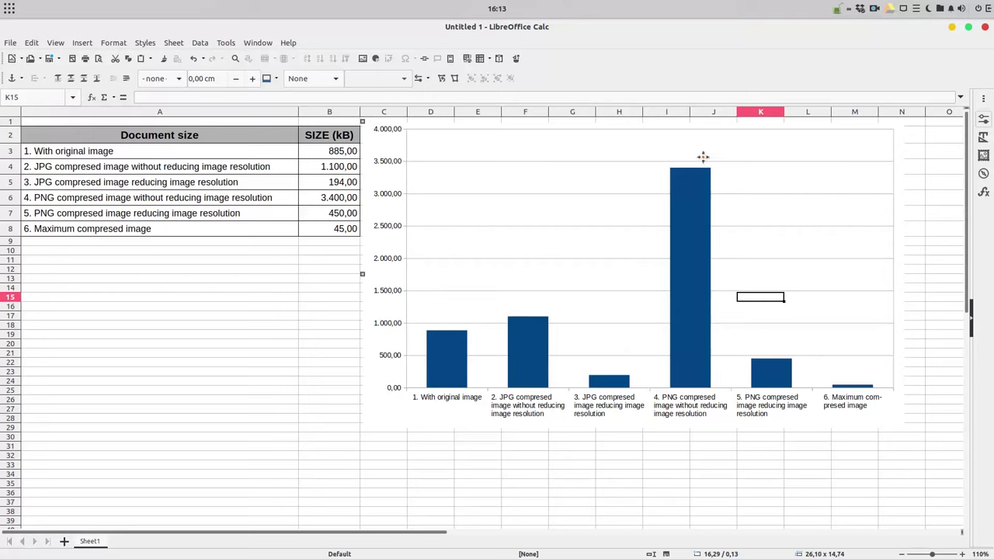
- Delete the JPG and PNG 'without reducing image resolution' rows from the size table
{"action": "left_click", "coordinate": [309, 179]}
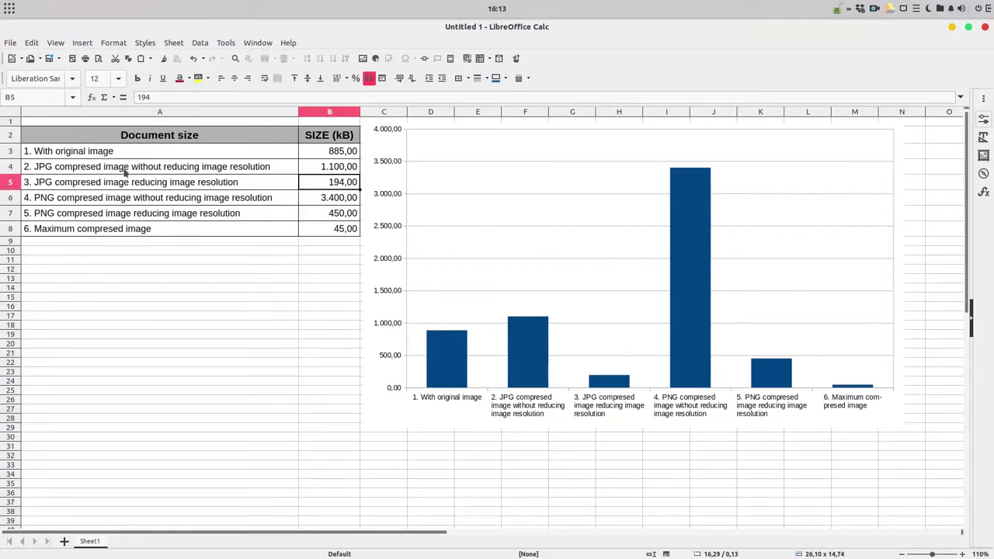
{"action": "right_click", "coordinate": [10, 166]}
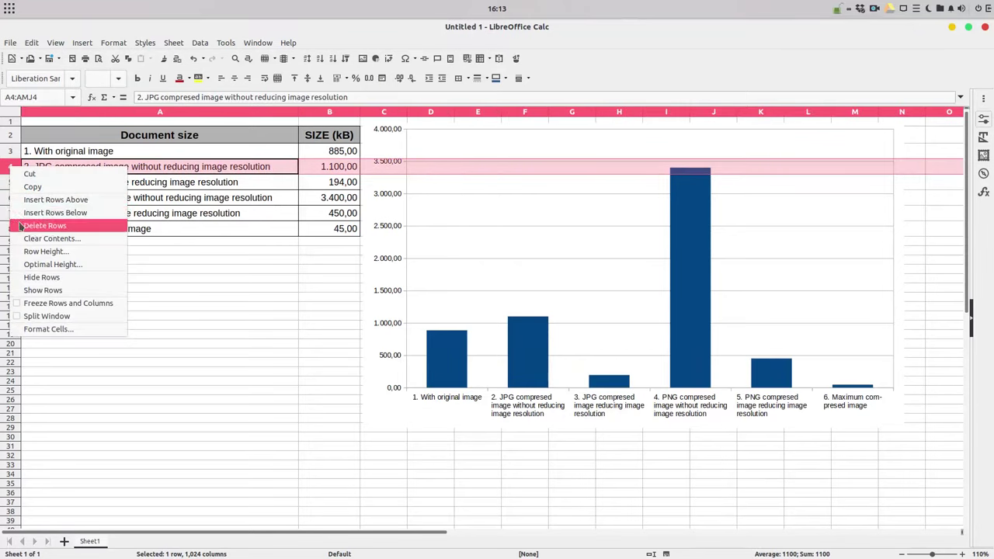
{"action": "left_click", "coordinate": [32, 225]}
{"action": "right_click", "coordinate": [15, 181]}
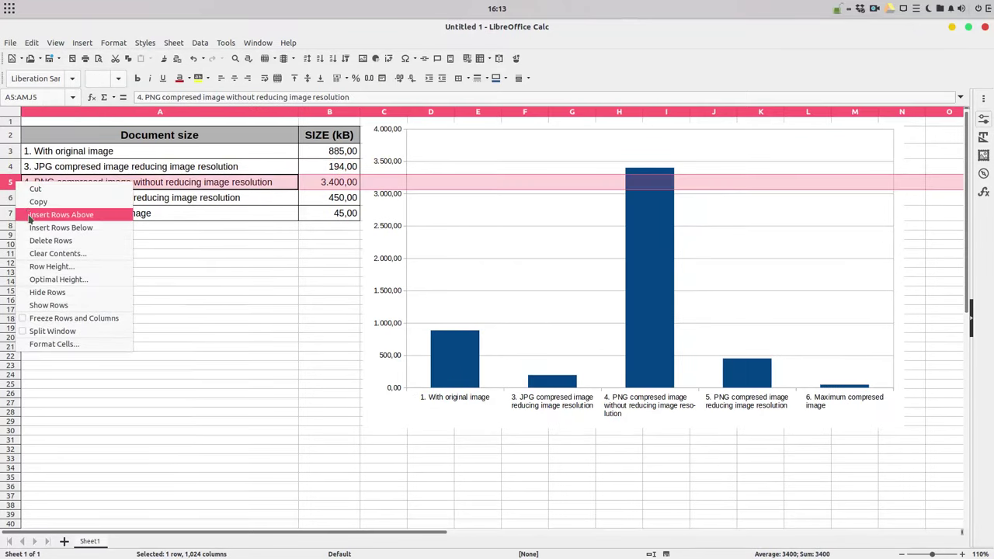
{"action": "left_click", "coordinate": [35, 238]}
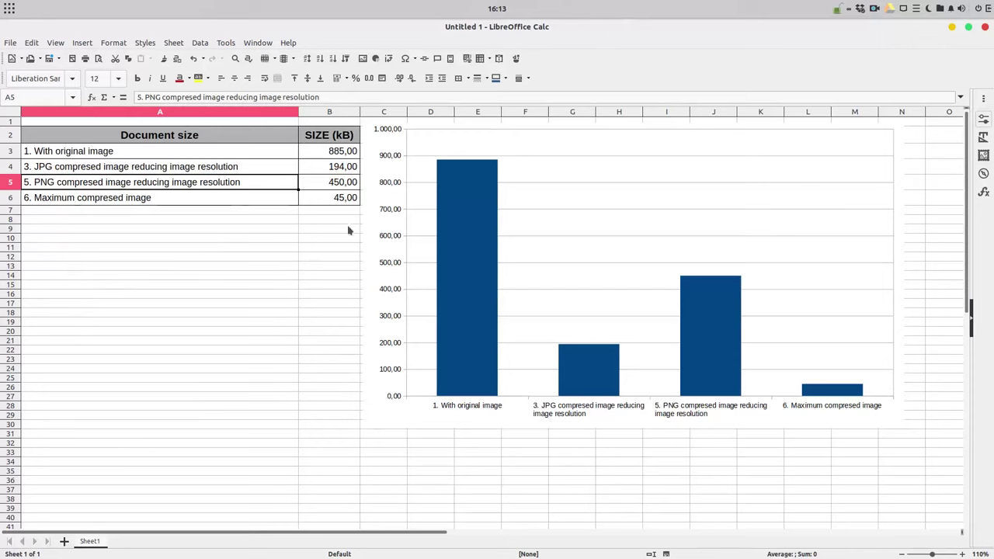
{"action": "left_click", "coordinate": [374, 426]}
- Stretch the chart down and left so it covers the table area to about row 41
{"action": "left_click_drag", "start_coordinate": [364, 425], "coordinate": [171, 454]}
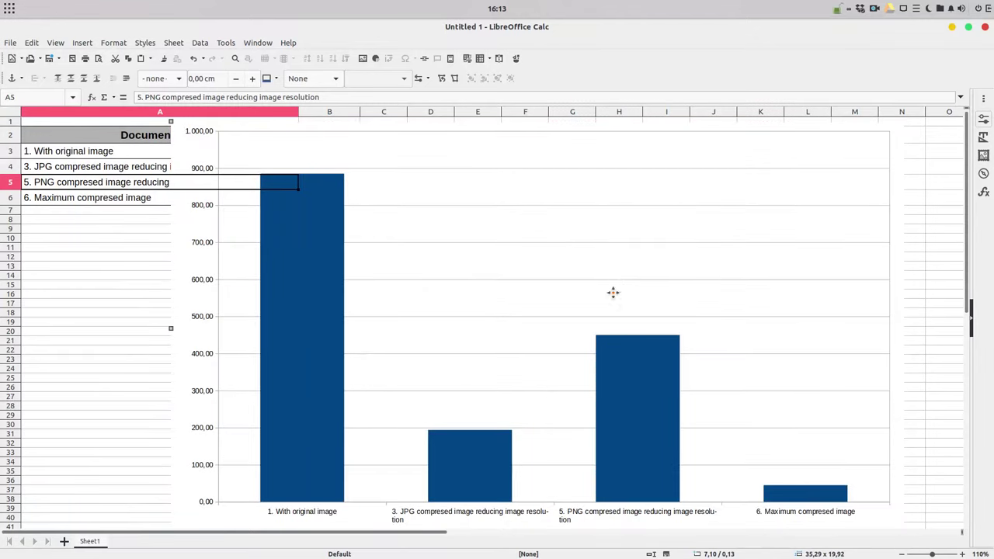
{"action": "scroll", "coordinate": [565, 257], "scroll_direction": "down", "scroll_amount": 1}
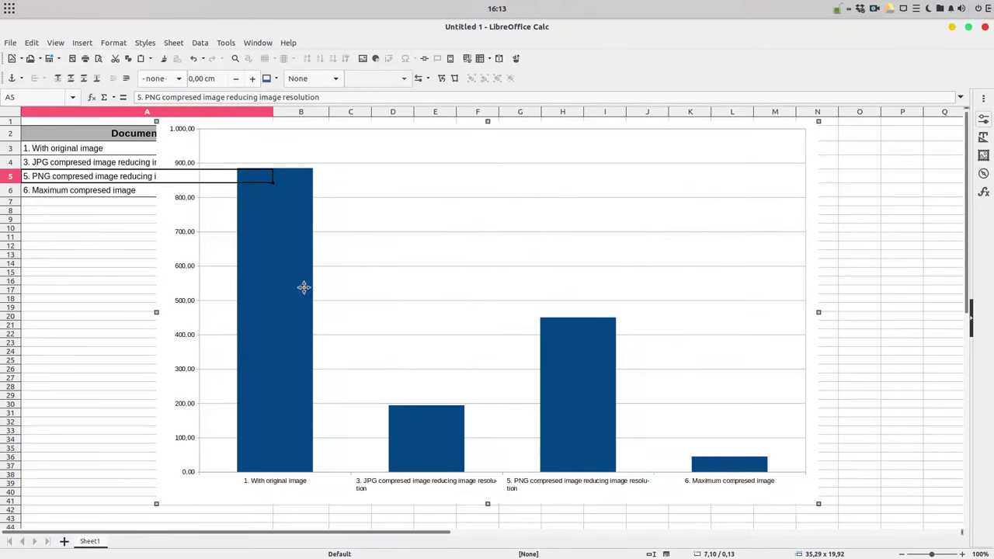
{"action": "left_click", "coordinate": [87, 368]}
{"action": "left_click", "coordinate": [284, 429]}
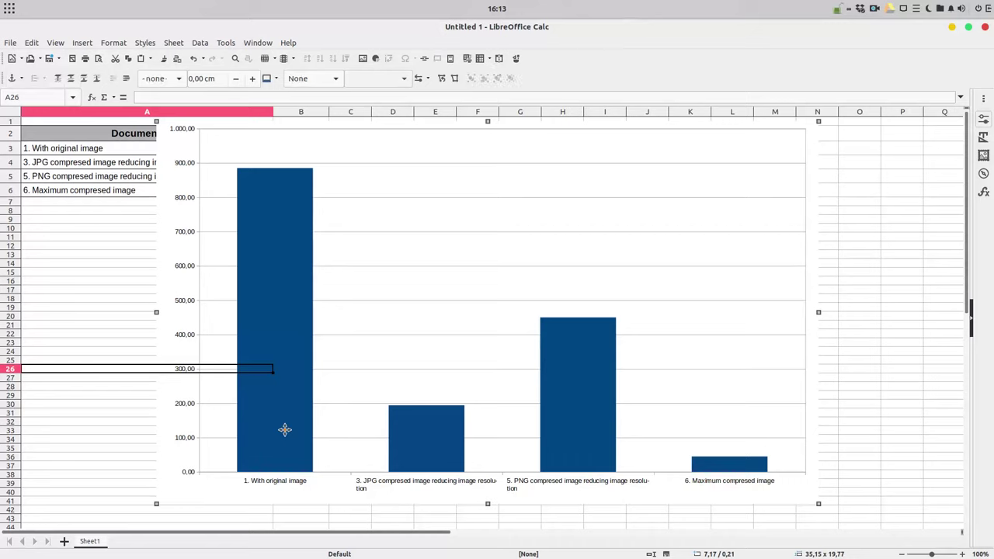
{"action": "left_click", "coordinate": [833, 379]}
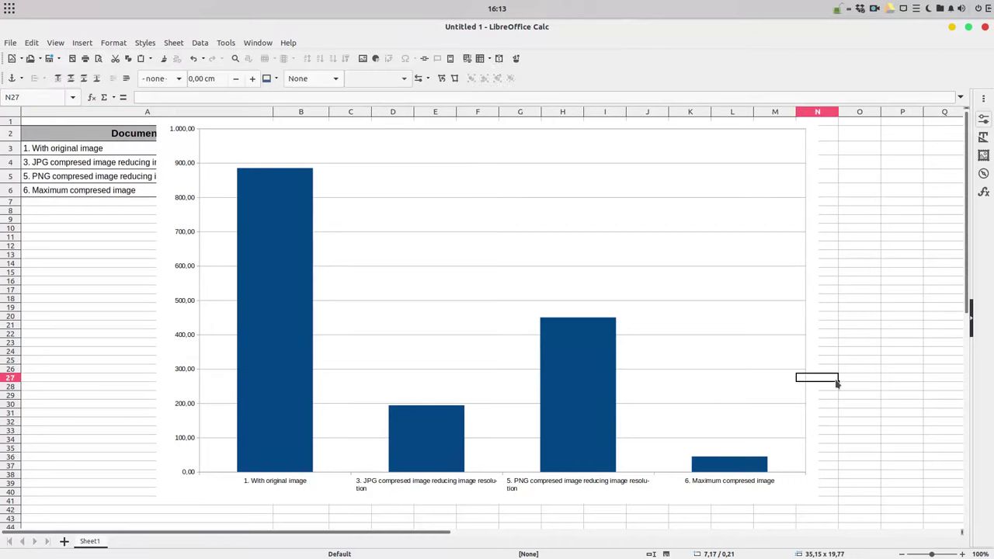
{"action": "left_click", "coordinate": [267, 485]}
- Delete the PNG reducing-resolution row, leaving three bars, and return to test1.odt
{"action": "left_click", "coordinate": [10, 177]}
{"action": "right_click", "coordinate": [14, 180]}
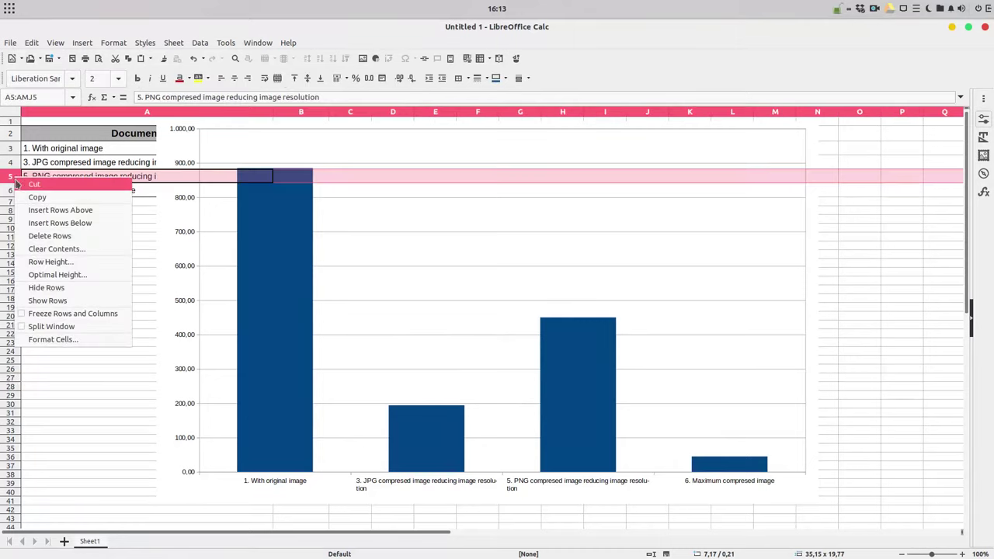
{"action": "left_click", "coordinate": [49, 235]}
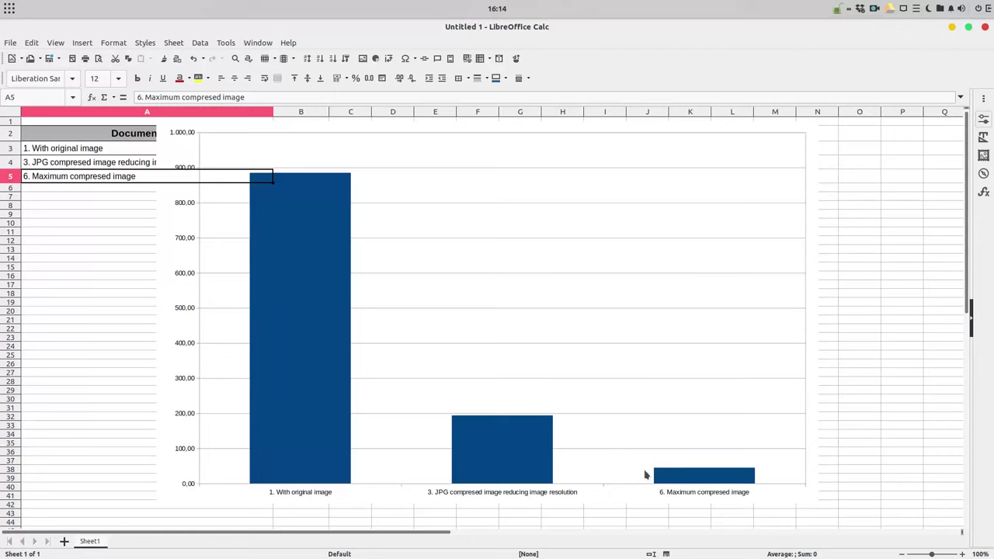
{"action": "key", "text": "alt+Tab"}
{"action": "key", "text": "alt+Tab"}
- Replace the old image with a freshly inserted pink-sky-sunset.jpg
{"action": "left_click", "coordinate": [310, 310]}
{"action": "key", "text": "Delete"}
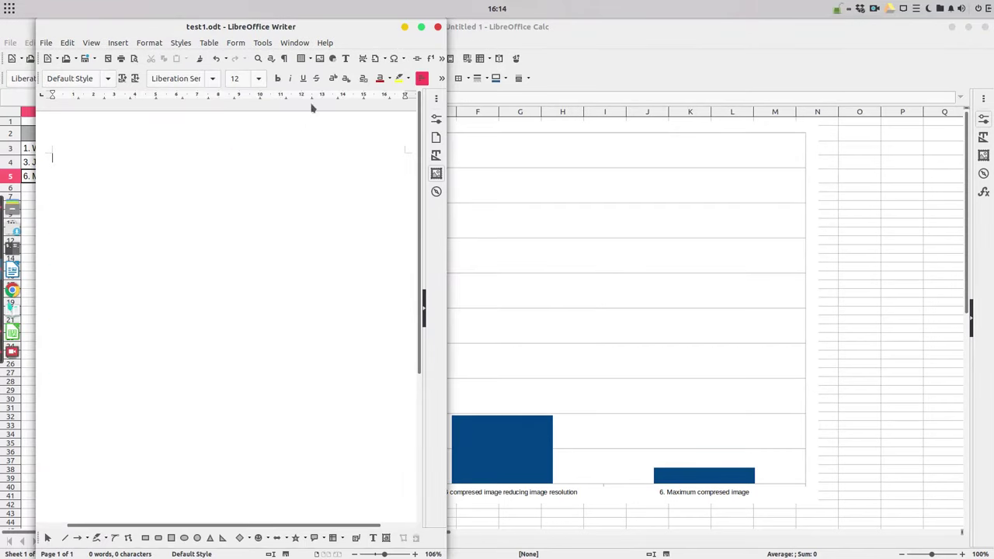
{"action": "left_click", "coordinate": [319, 59]}
{"action": "double_click", "coordinate": [205, 123]}
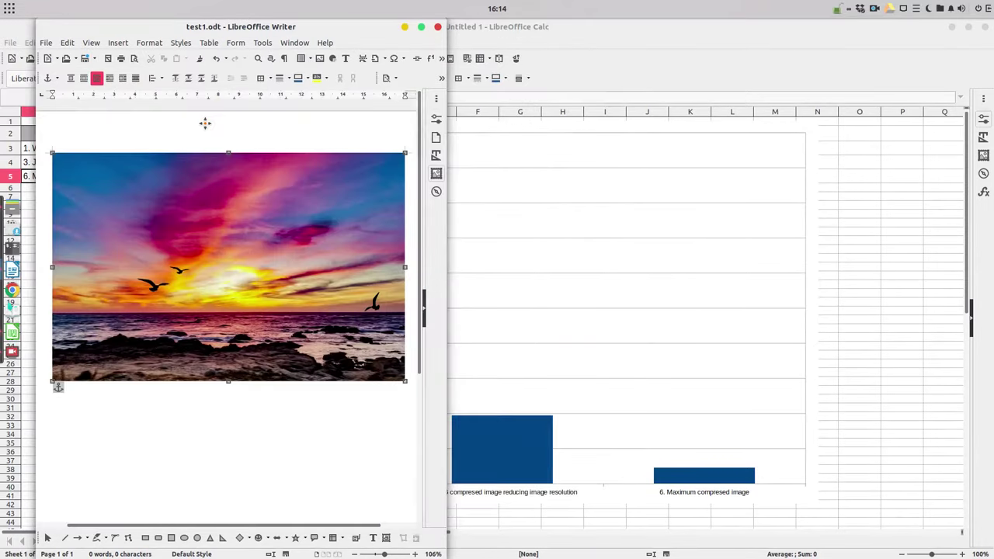
- Compress the new photo at JPEG quality 90 with reduced resolution and anchor it to the page
{"action": "right_click", "coordinate": [200, 202]}
{"action": "left_click", "coordinate": [255, 289]}
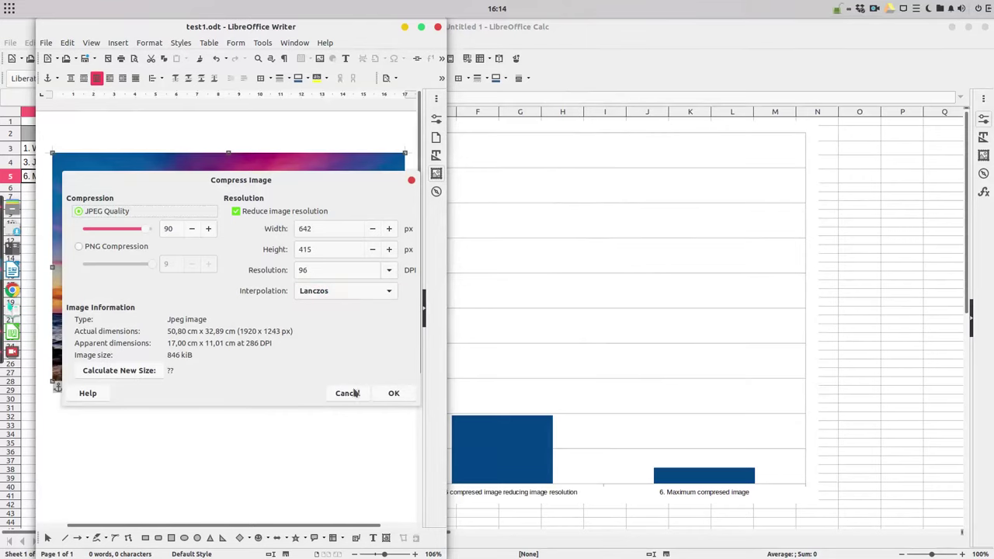
{"action": "left_click", "coordinate": [388, 393]}
{"action": "right_click", "coordinate": [163, 195]}
{"action": "left_click", "coordinate": [300, 305]}
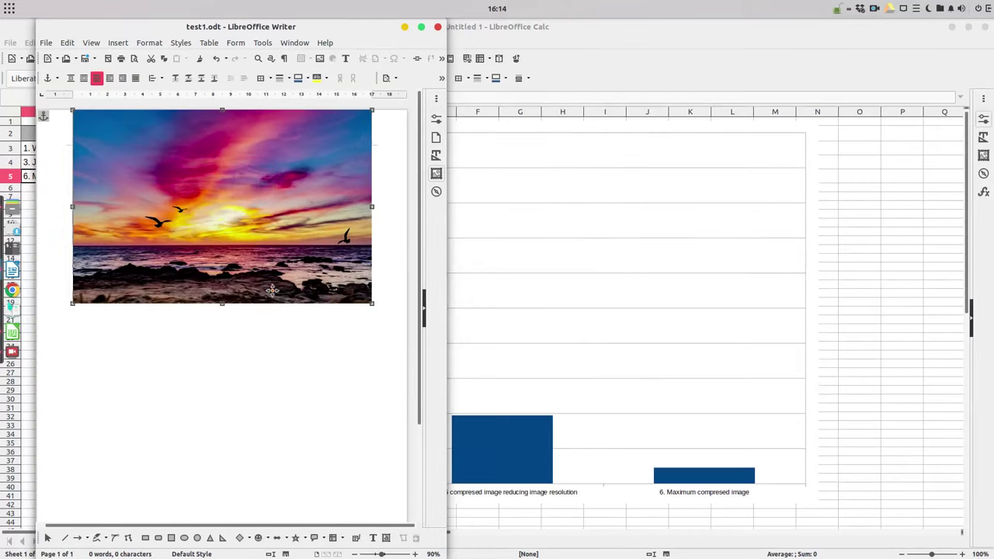
- Maximize the Writer window and shrink the sunset photo to 14.72 × 9.53 cm
{"action": "left_click", "coordinate": [421, 26]}
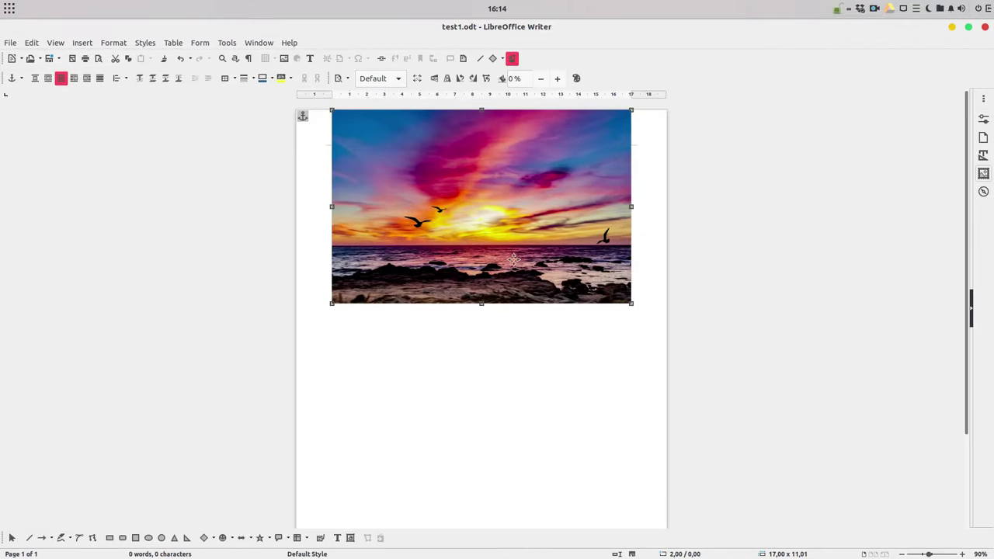
{"action": "scroll", "coordinate": [513, 258], "scroll_direction": "down", "scroll_amount": 3, "text": "ctrl"}
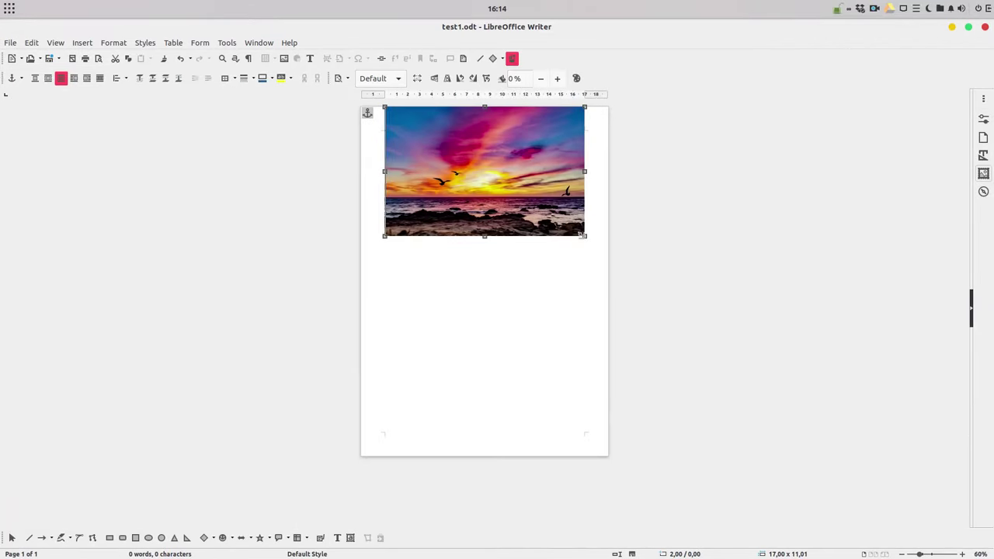
{"action": "left_click_drag", "start_coordinate": [583, 236], "coordinate": [557, 218]}
- Paste copies of the photo and stack the three copies vertically down the page
{"action": "left_click", "coordinate": [503, 250]}
{"action": "key", "text": "ctrl+v"}
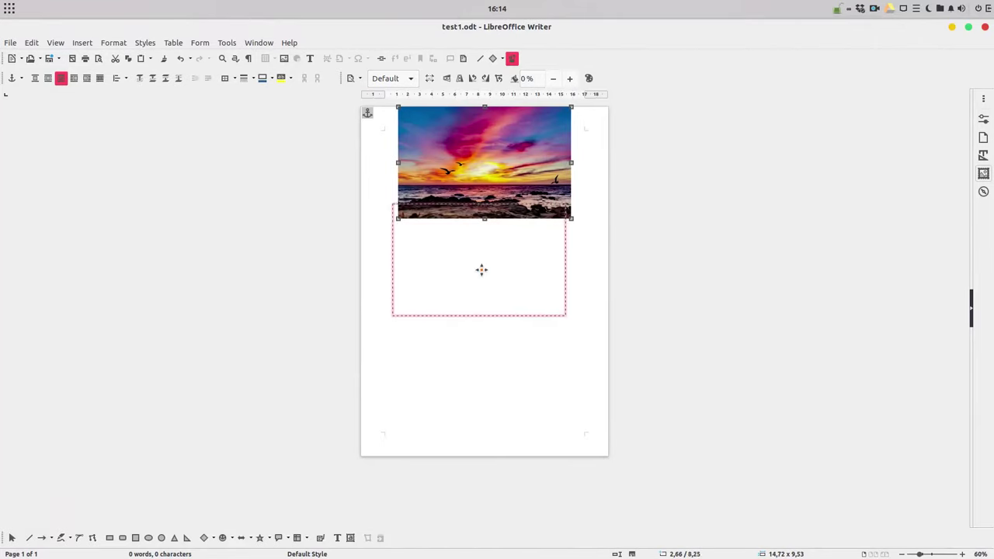
{"action": "left_click", "coordinate": [471, 380]}
{"action": "left_click", "coordinate": [488, 220]}
{"action": "left_click_drag", "start_coordinate": [488, 220], "coordinate": [481, 426]}
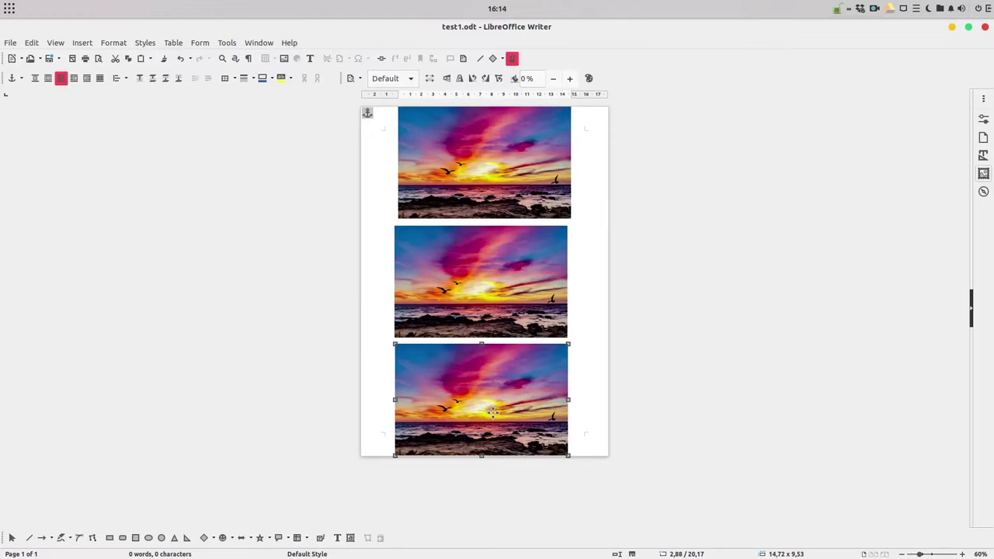
- Recompress the middle sunset copy at JPEG quality 99
{"action": "right_click", "coordinate": [476, 260]}
{"action": "left_click", "coordinate": [522, 344]}
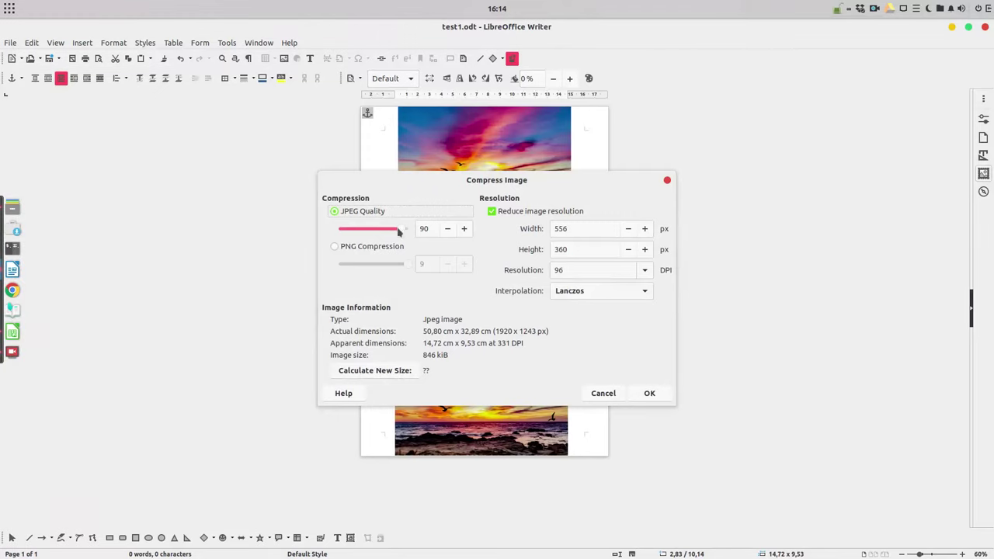
{"action": "left_click_drag", "start_coordinate": [402, 231], "coordinate": [413, 231]}
{"action": "left_click", "coordinate": [649, 392]}
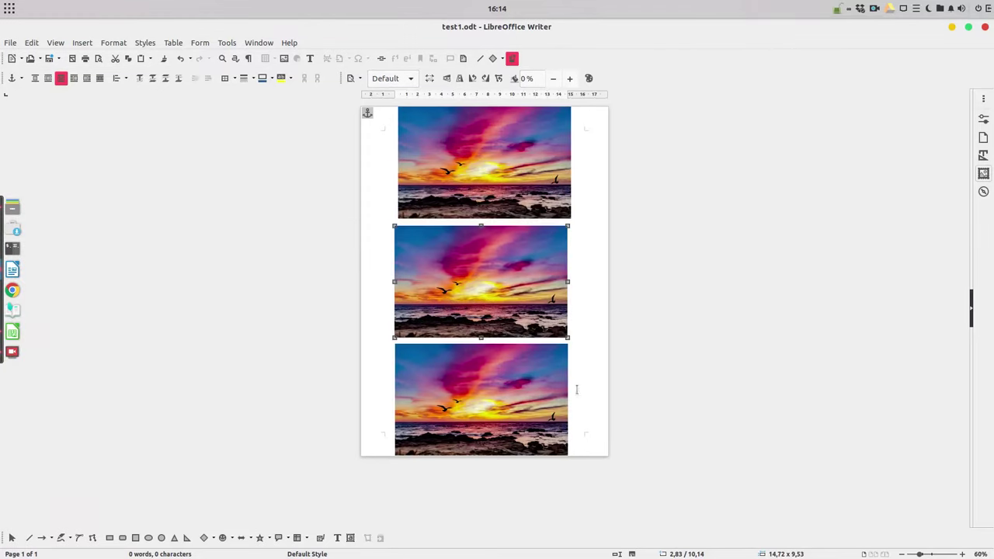
- Recompress the bottom sunset copy at JPEG quality 50
{"action": "right_click", "coordinate": [522, 378]}
{"action": "left_click", "coordinate": [588, 266]}
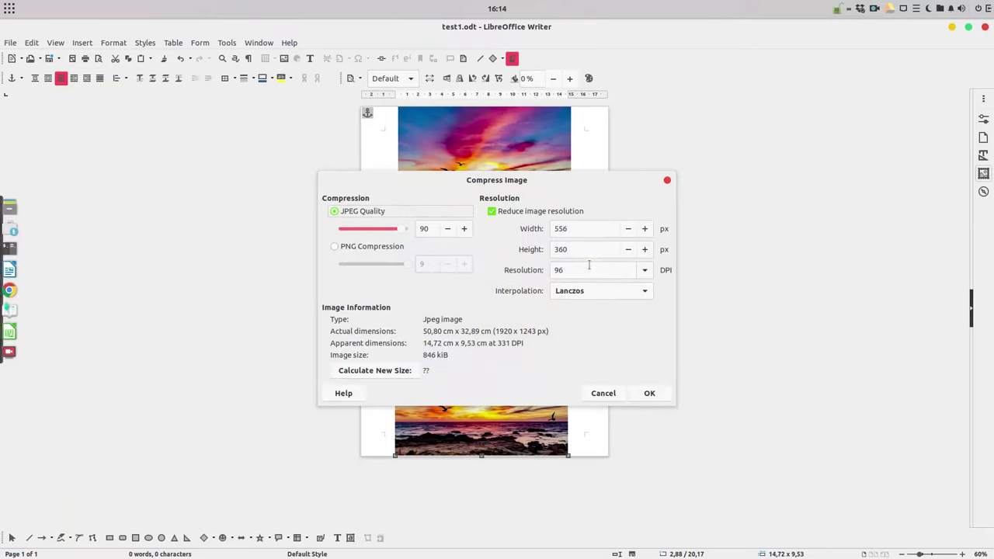
{"action": "left_click_drag", "start_coordinate": [402, 232], "coordinate": [373, 234]}
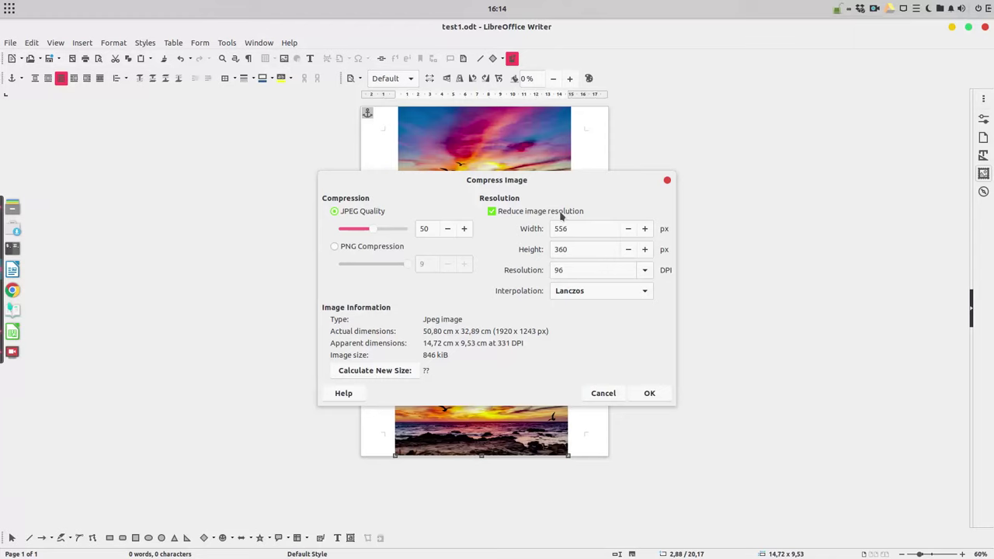
{"action": "left_click", "coordinate": [648, 393]}
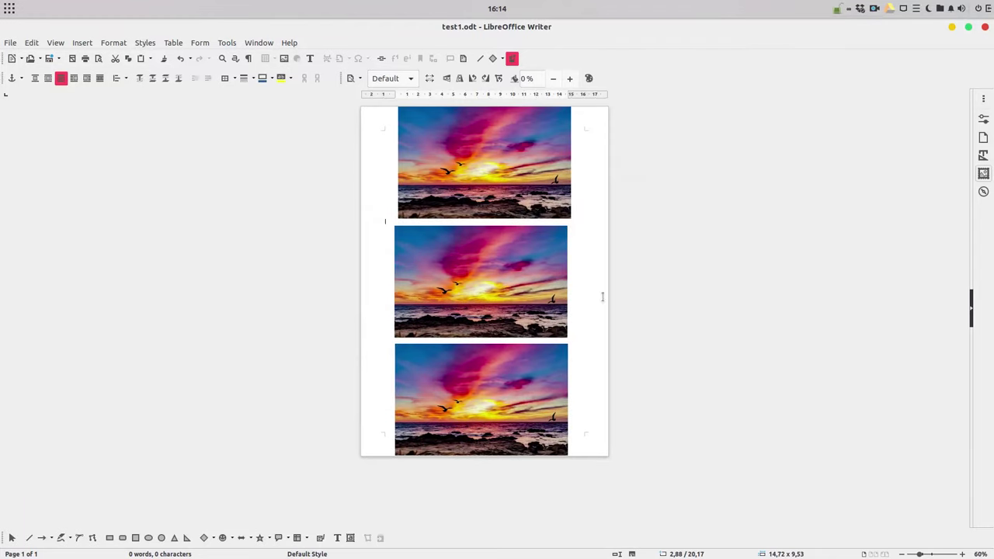
- Zoom to 180% and 280%, scroll through the three copies to compare detail, then zoom to 160%
{"action": "scroll", "coordinate": [577, 288], "scroll_direction": "up", "scroll_amount": 4, "text": "ctrl"}
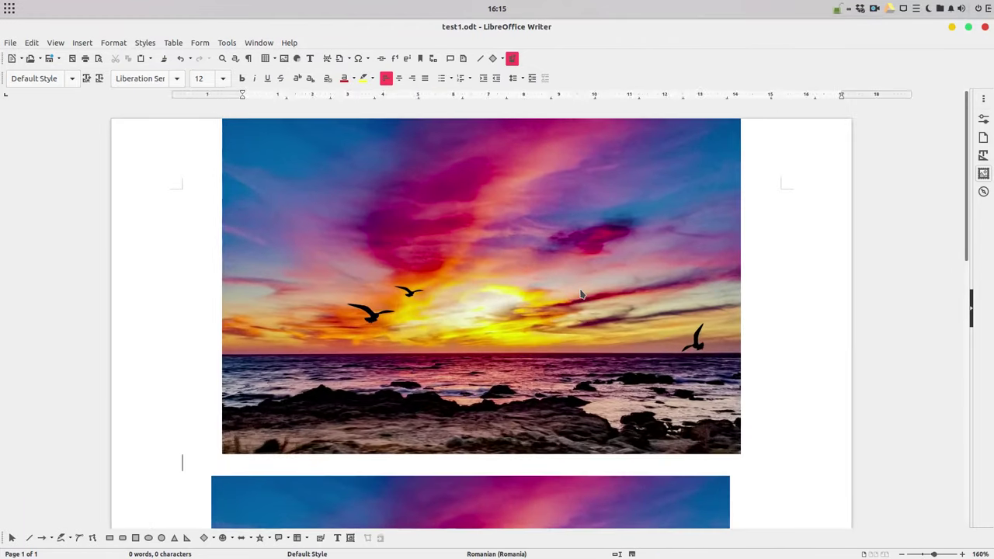
{"action": "scroll", "coordinate": [416, 300], "scroll_direction": "down", "scroll_amount": 7}
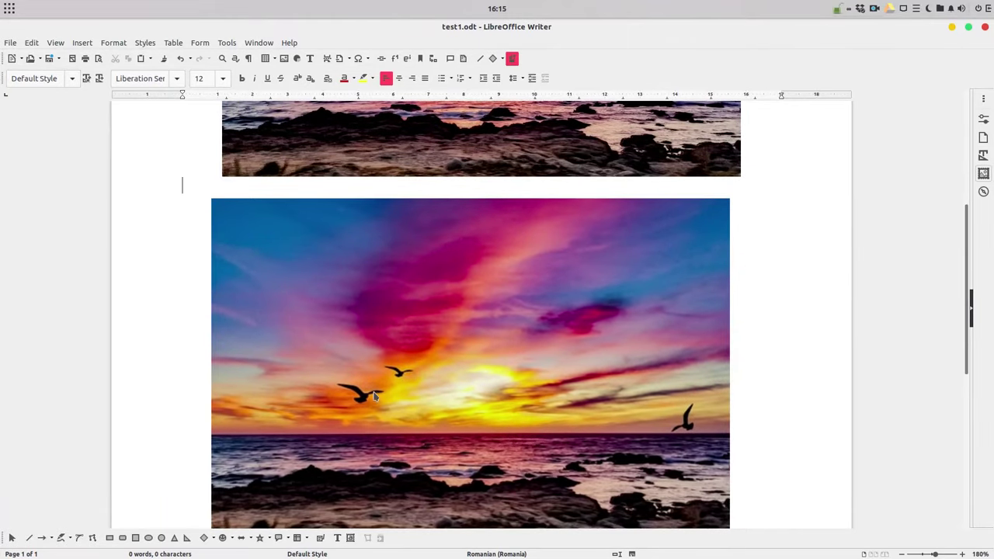
{"action": "scroll", "coordinate": [397, 378], "scroll_direction": "down", "scroll_amount": 10}
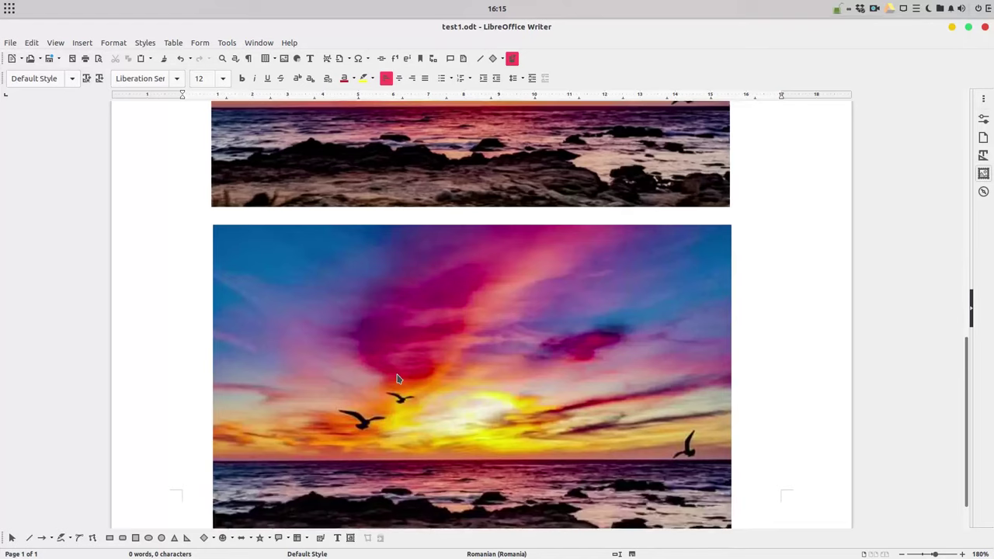
{"action": "scroll", "coordinate": [397, 378], "scroll_direction": "down", "scroll_amount": 2}
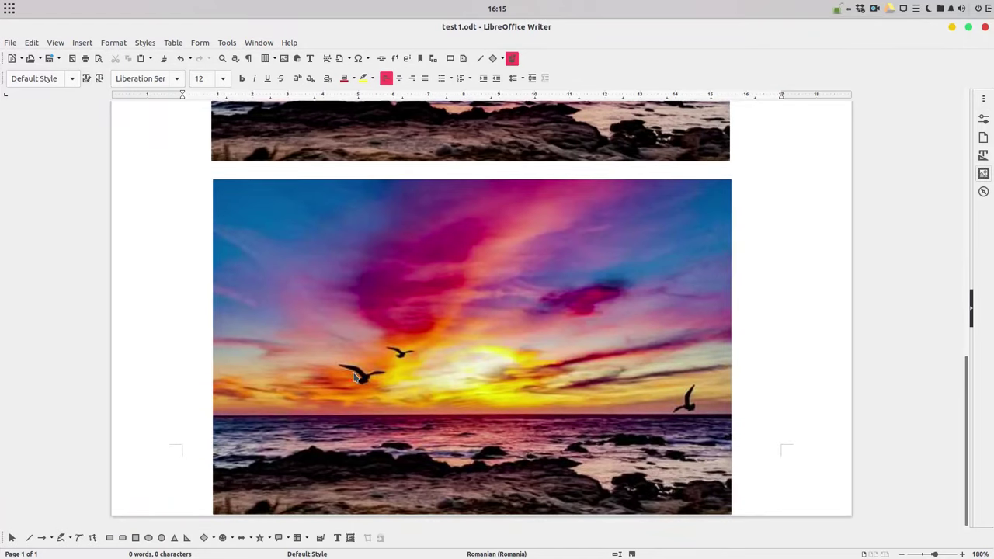
{"action": "scroll", "coordinate": [435, 378], "scroll_direction": "up", "scroll_amount": 17}
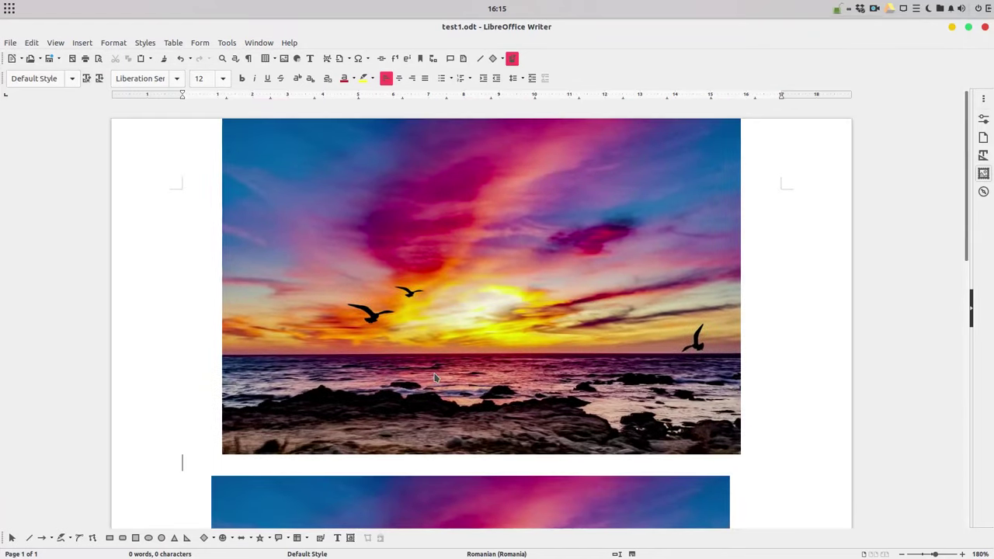
{"action": "scroll", "coordinate": [433, 375], "scroll_direction": "down", "scroll_amount": 17}
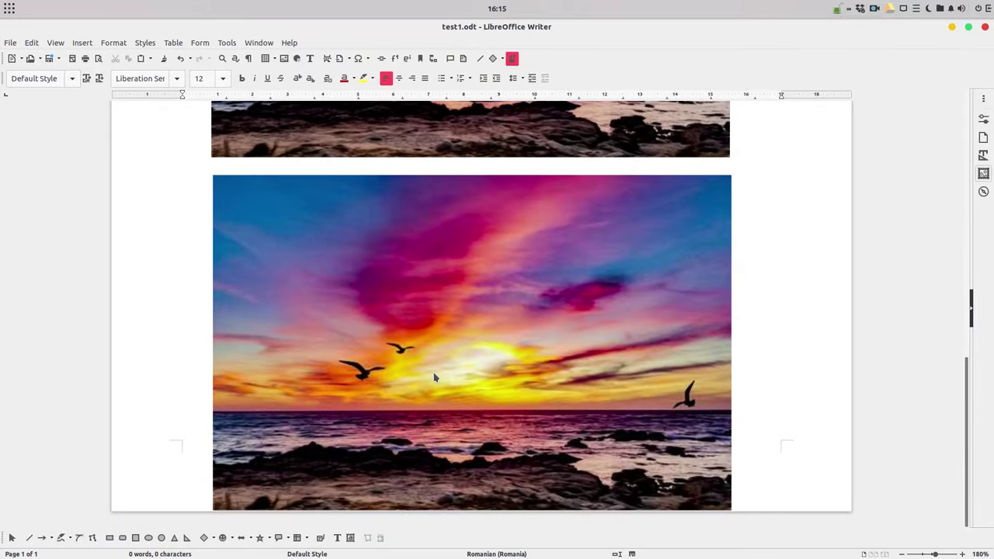
{"action": "scroll", "coordinate": [435, 378], "scroll_direction": "up", "scroll_amount": 15}
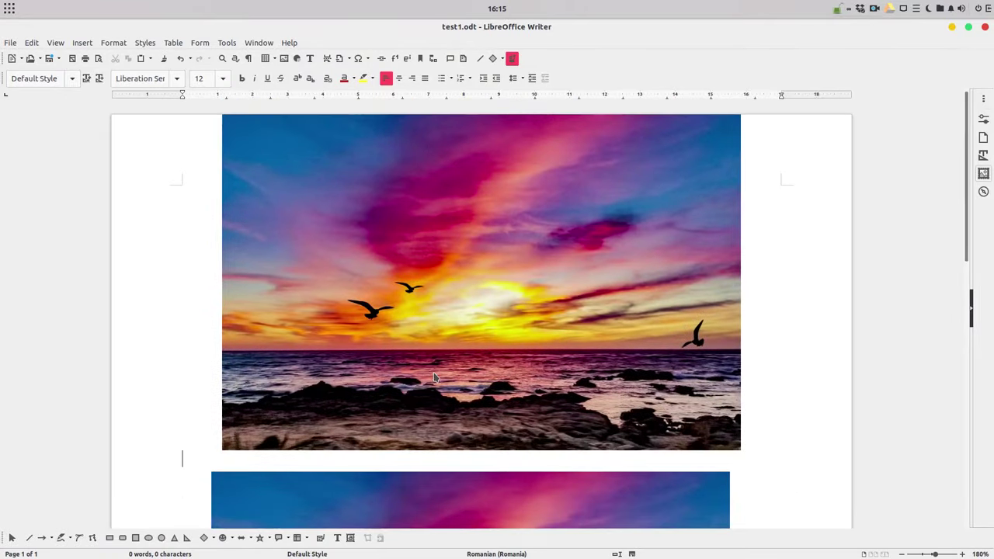
{"action": "scroll", "coordinate": [435, 378], "scroll_direction": "down", "scroll_amount": 15}
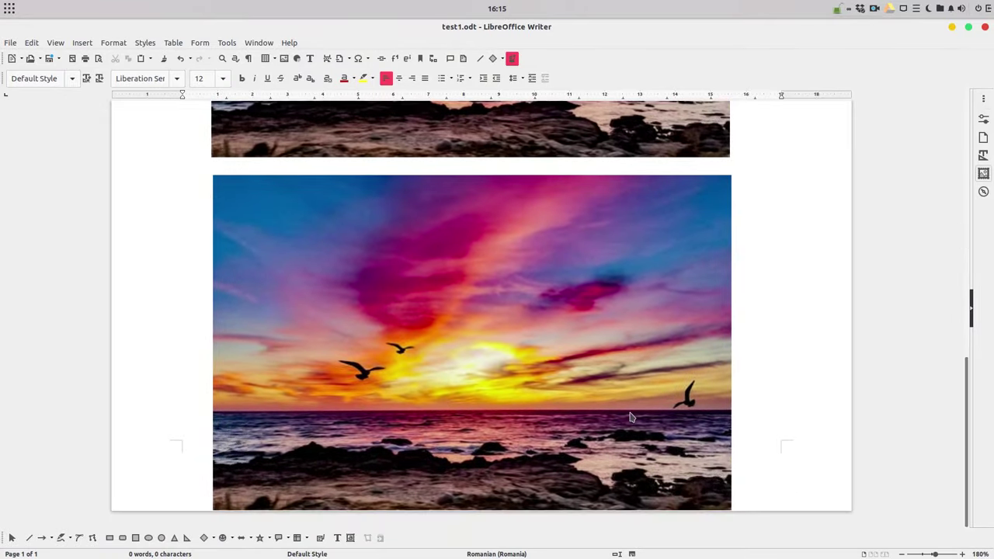
{"action": "scroll", "coordinate": [644, 412], "scroll_direction": "up", "scroll_amount": 15}
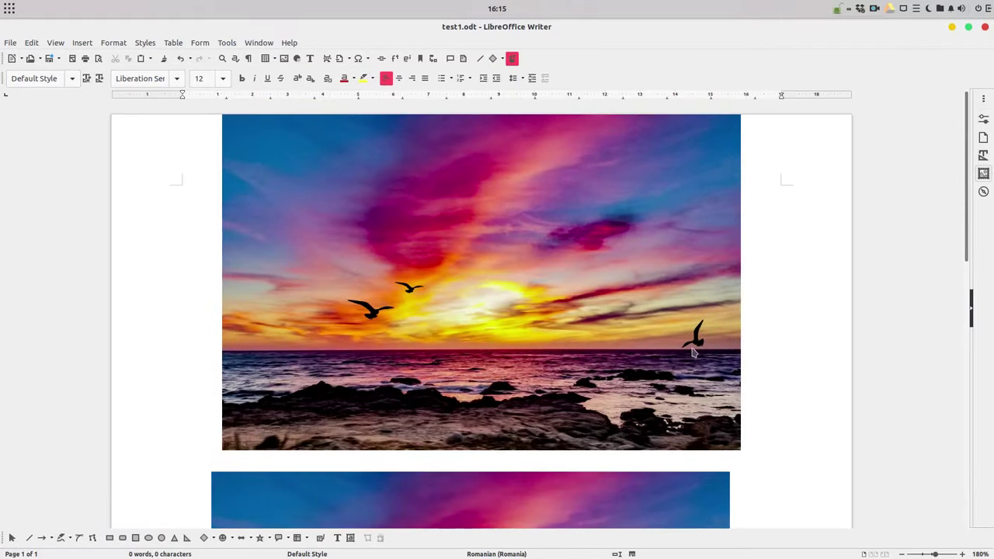
{"action": "scroll", "coordinate": [694, 349], "scroll_direction": "up", "scroll_amount": 5}
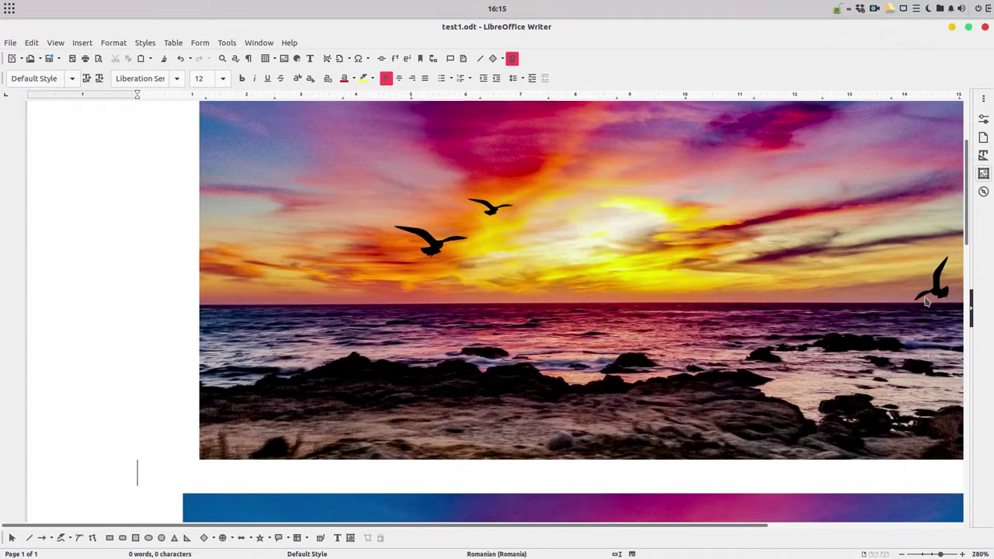
{"action": "scroll", "coordinate": [928, 314], "scroll_direction": "up", "scroll_amount": 1}
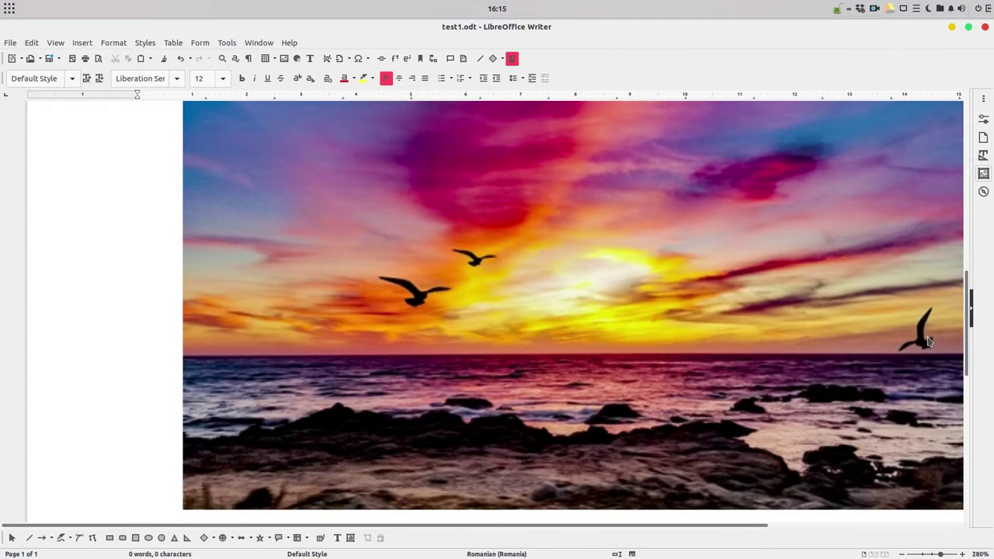
{"action": "scroll", "coordinate": [928, 341], "scroll_direction": "down", "scroll_amount": 9}
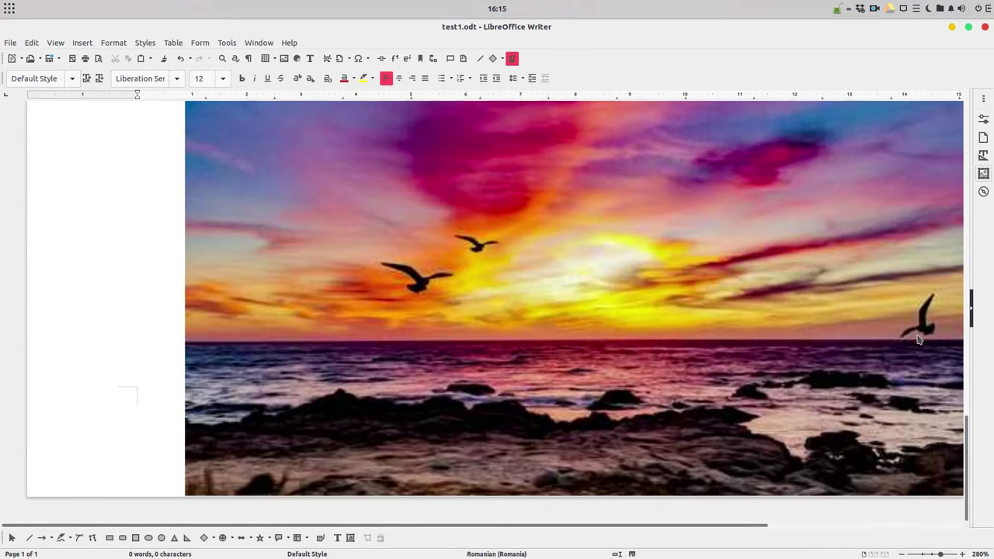
{"action": "scroll", "coordinate": [909, 328], "scroll_direction": "down", "scroll_amount": 4}
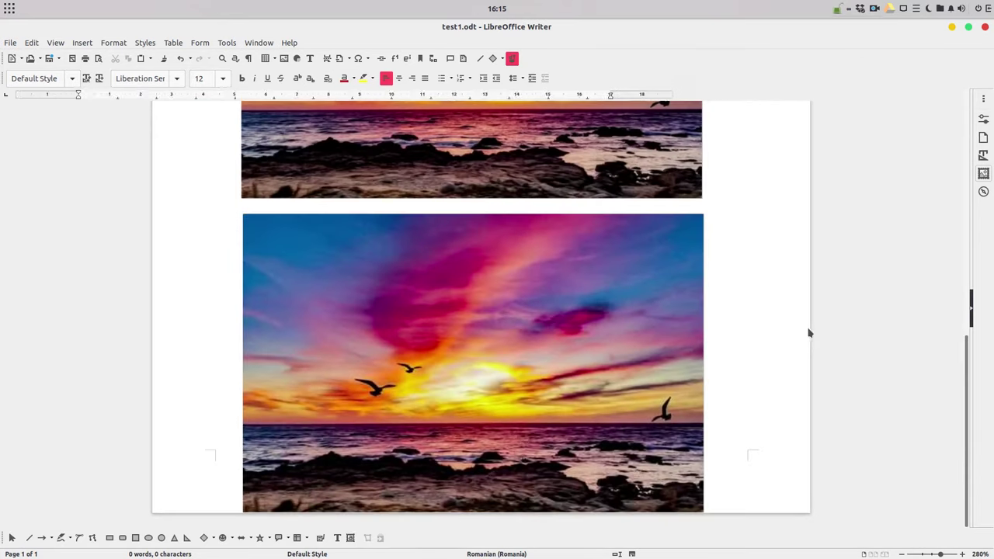
- Set the zoom to 100% so the whole page is visible
{"action": "right_click", "coordinate": [980, 554]}
{"action": "left_click", "coordinate": [950, 520]}
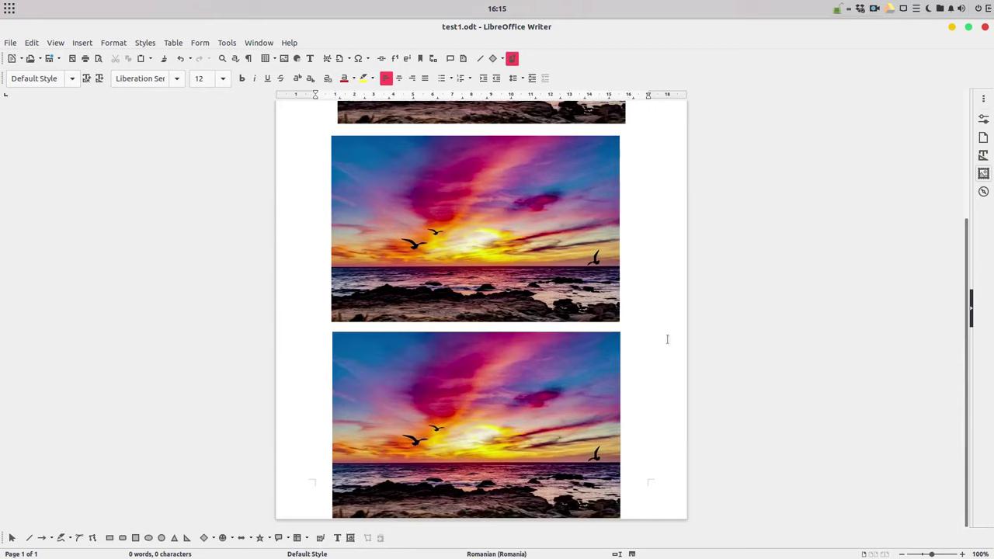
{"action": "scroll", "coordinate": [667, 326], "scroll_direction": "up", "scroll_amount": 4}
{"action": "scroll", "coordinate": [671, 298], "scroll_direction": "down", "scroll_amount": 3}
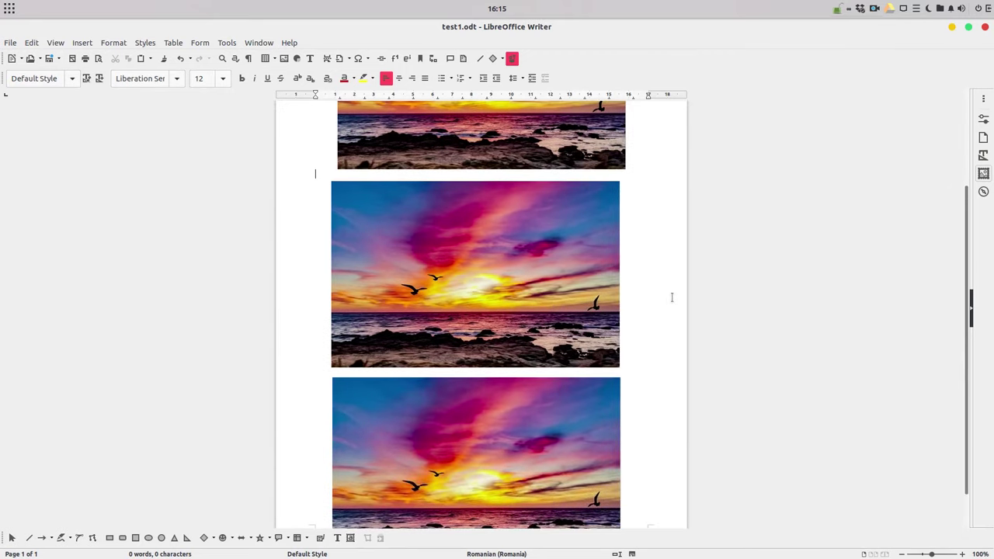
{"action": "scroll", "coordinate": [672, 298], "scroll_direction": "down", "scroll_amount": 1}
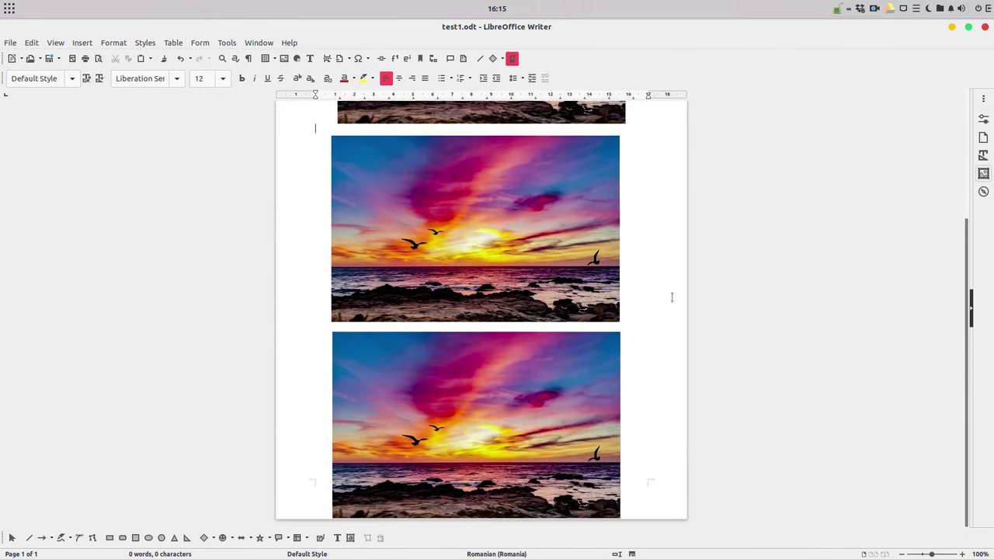
{"action": "scroll", "coordinate": [546, 421], "scroll_direction": "up", "scroll_amount": 4}
- Nudge the second sunset photo right so it lines up with the first
{"action": "left_click", "coordinate": [536, 377]}
{"action": "left_click", "coordinate": [538, 281]}
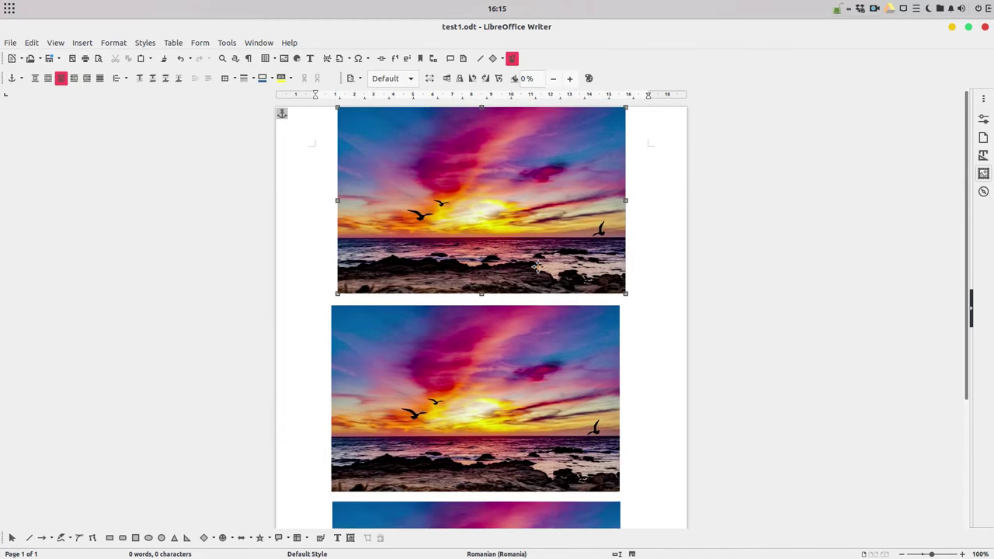
{"action": "left_click", "coordinate": [544, 331]}
{"action": "left_click", "coordinate": [643, 332]}
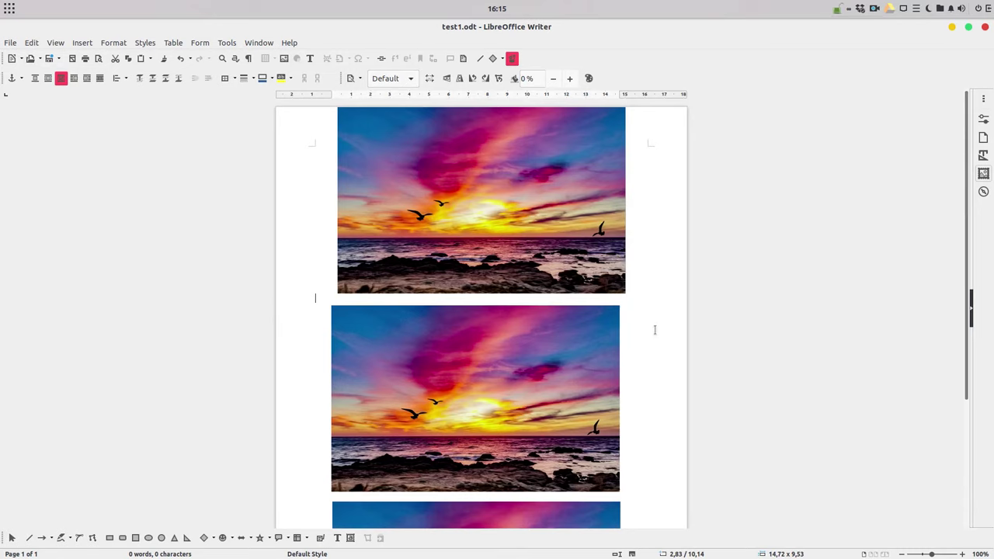
{"action": "left_click_drag", "start_coordinate": [589, 329], "coordinate": [591, 327]}
{"action": "left_click", "coordinate": [650, 317]}
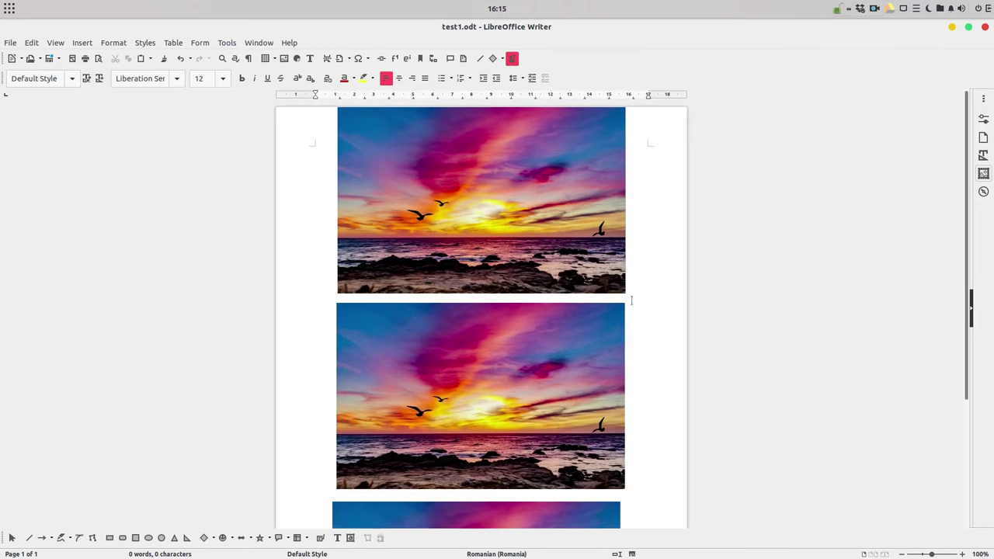
- Show the About LibreOffice dialog reporting version 6.4.3.2
{"action": "scroll", "coordinate": [431, 370], "scroll_direction": "down", "scroll_amount": 1}
{"action": "scroll", "coordinate": [431, 370], "scroll_direction": "down", "scroll_amount": 2}
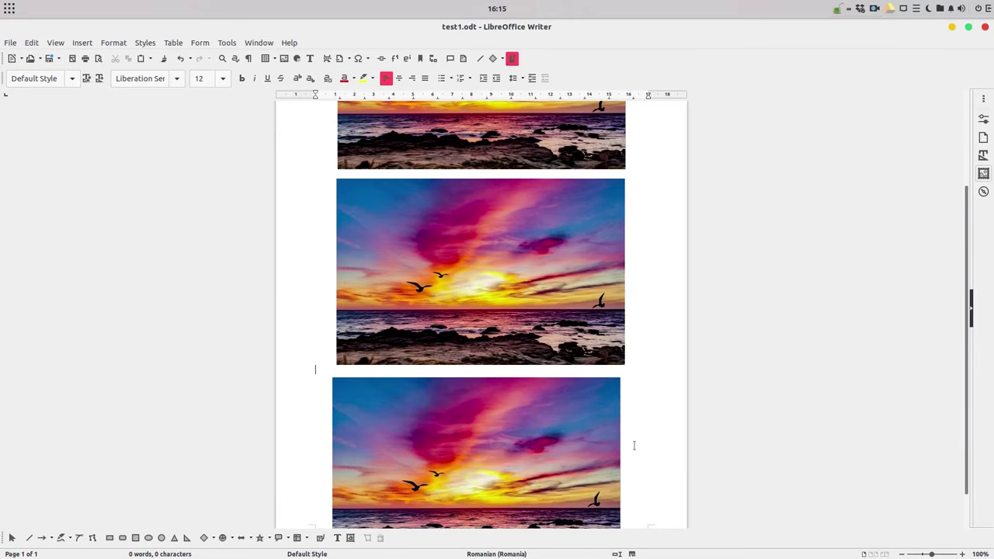
{"action": "scroll", "coordinate": [632, 447], "scroll_direction": "up", "scroll_amount": 3}
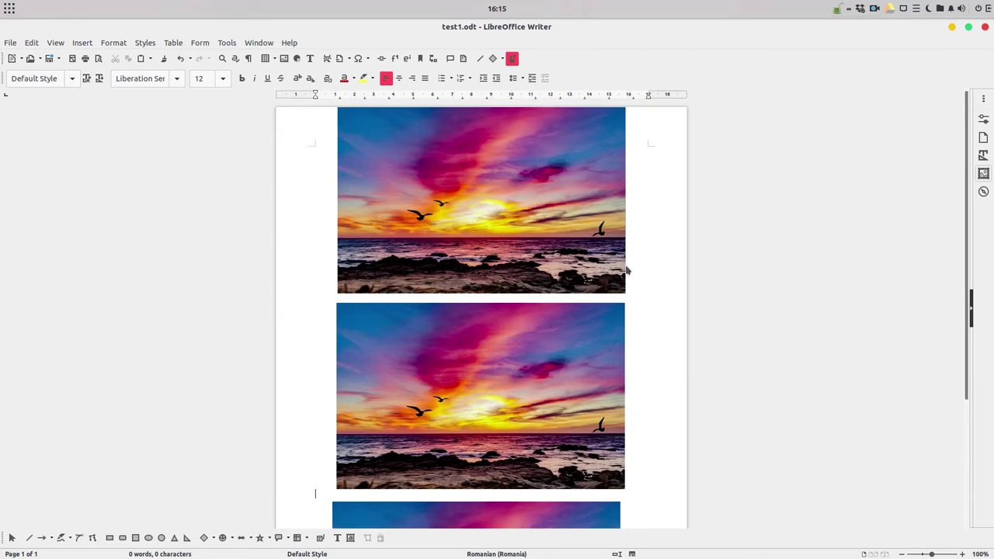
{"action": "left_click", "coordinate": [289, 43]}
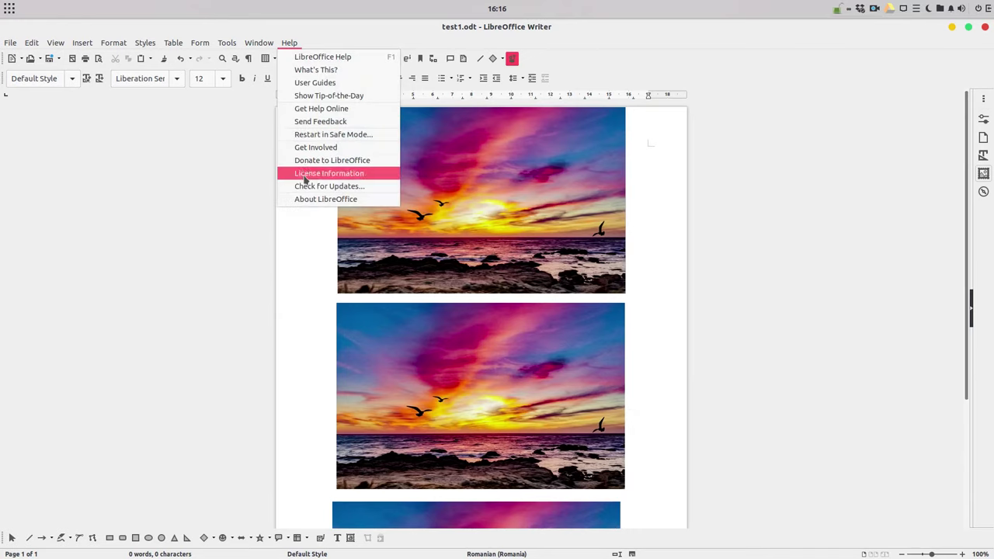
{"action": "left_click", "coordinate": [313, 199]}
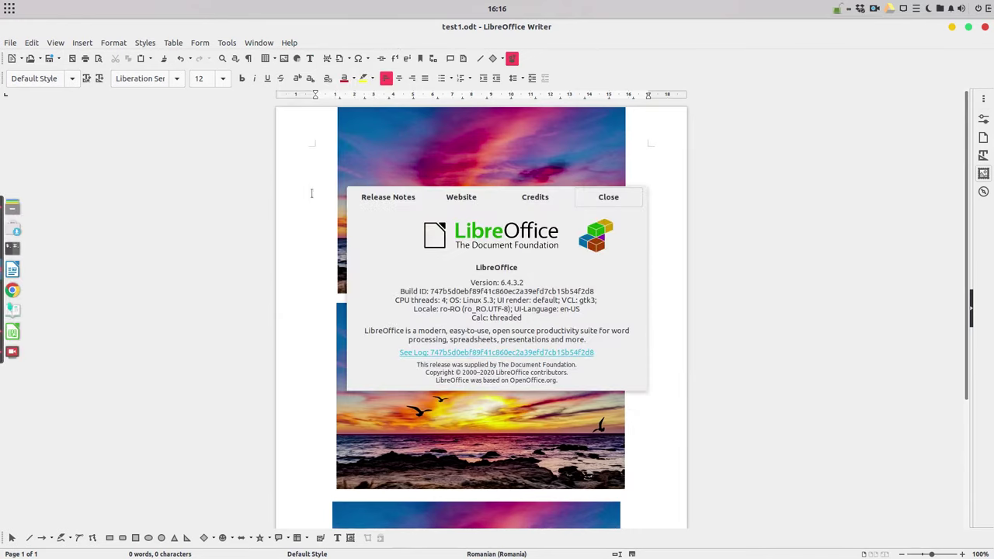